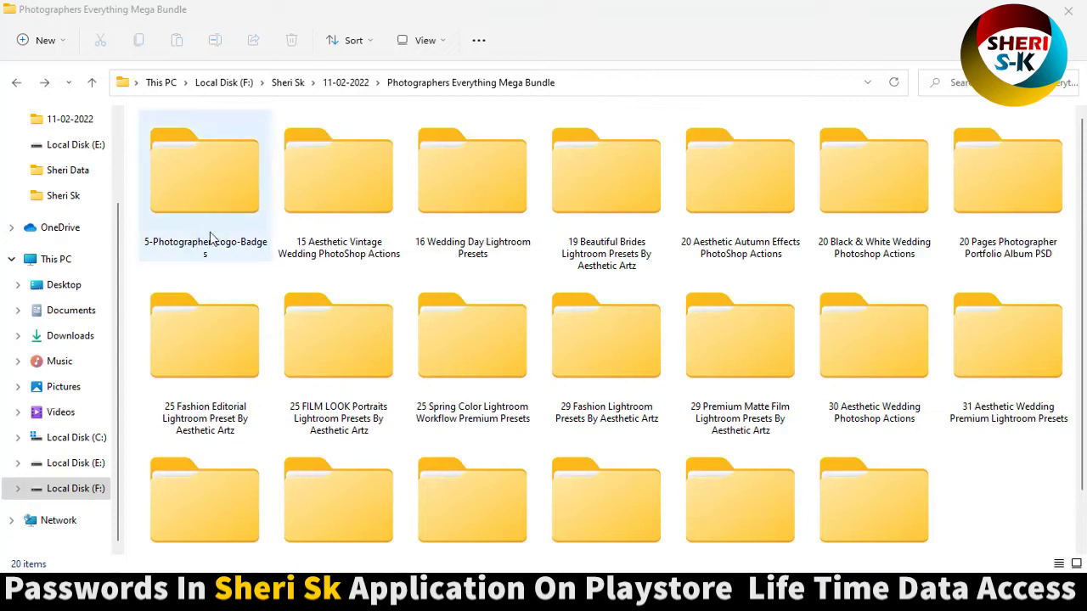
Look inside the 15 Aesthetic Vintage Wedding PhotoShop Actions folder, then return to the mega bundle
{"action": "left_click", "coordinate": [207, 193]}
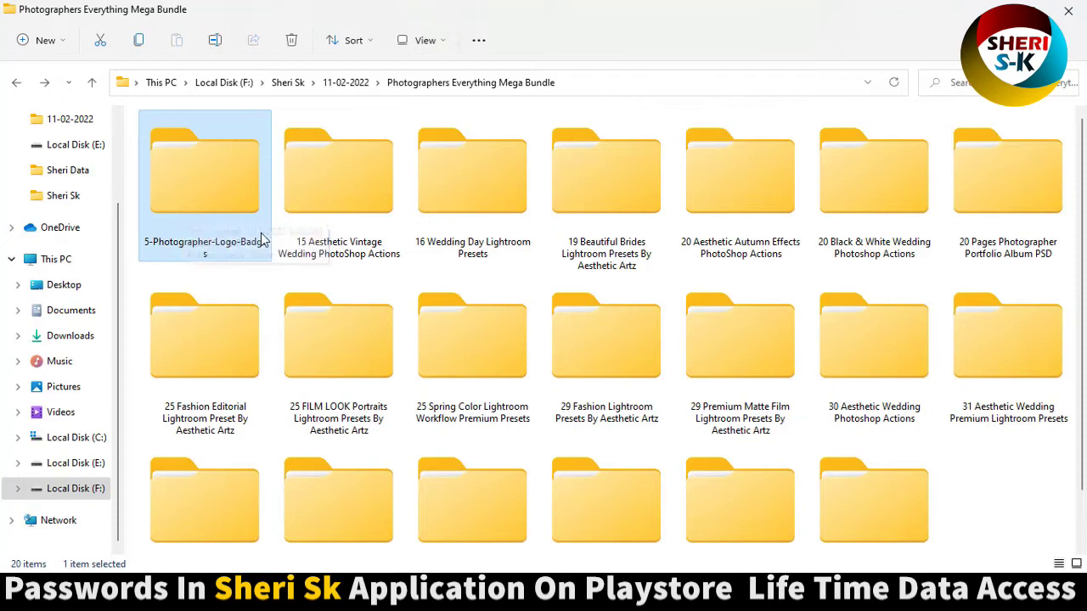
{"action": "left_click", "coordinate": [363, 181]}
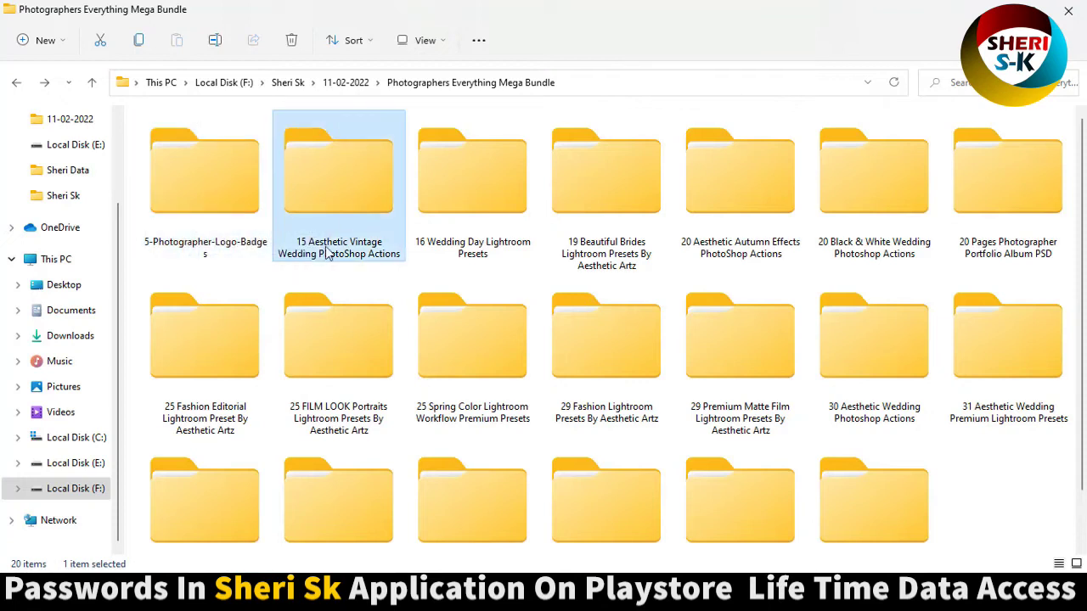
{"action": "double_click", "coordinate": [355, 197]}
{"action": "left_click", "coordinate": [291, 146]}
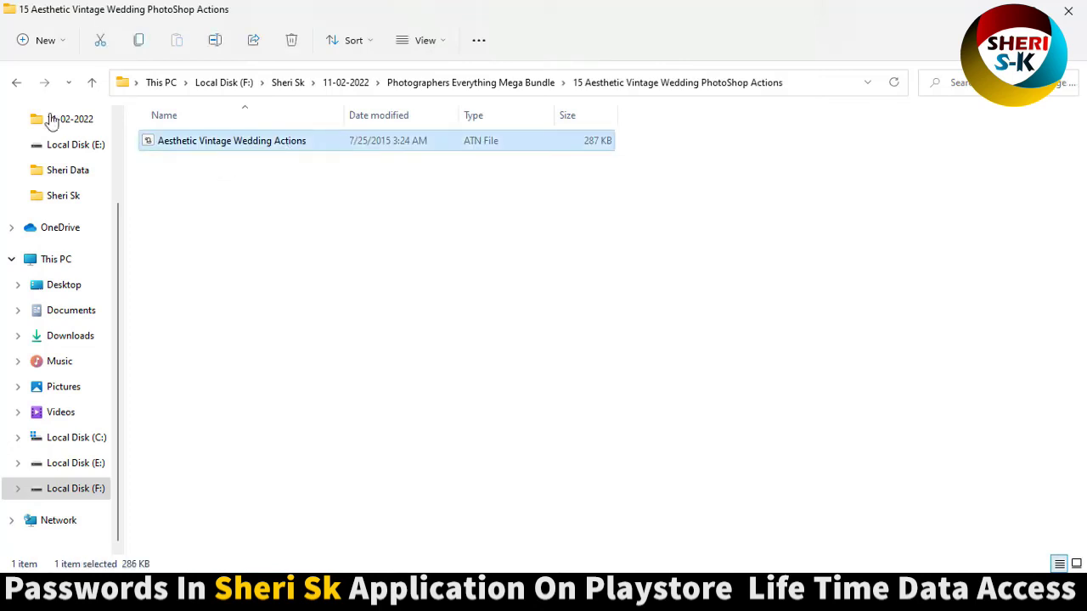
{"action": "left_click", "coordinate": [13, 85]}
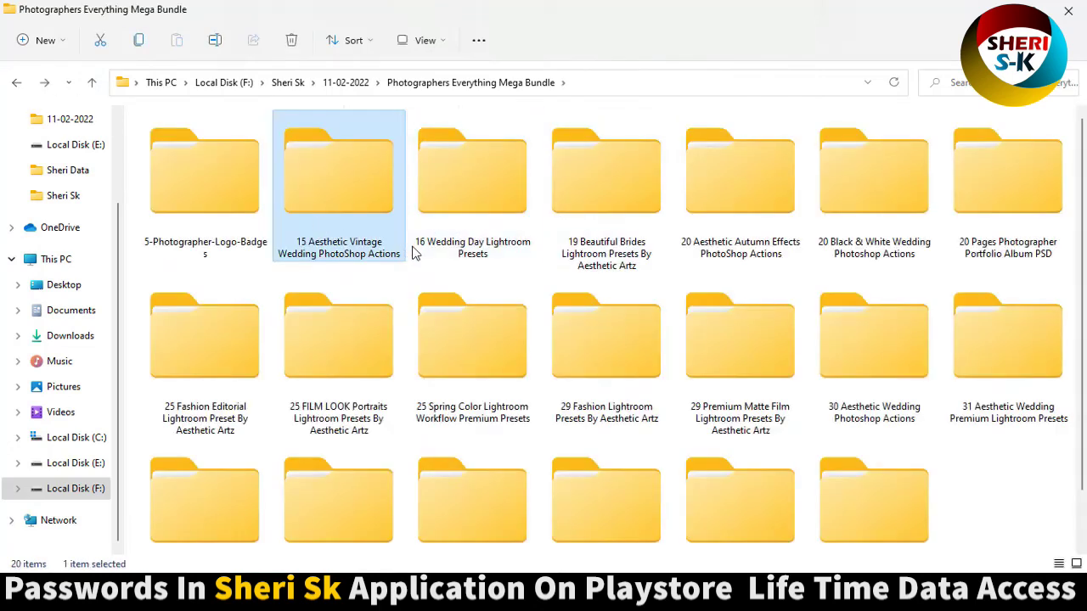
Browse the preset folders and peek into the 20 Aesthetic Autumn Effects actions folder
{"action": "left_click", "coordinate": [491, 214]}
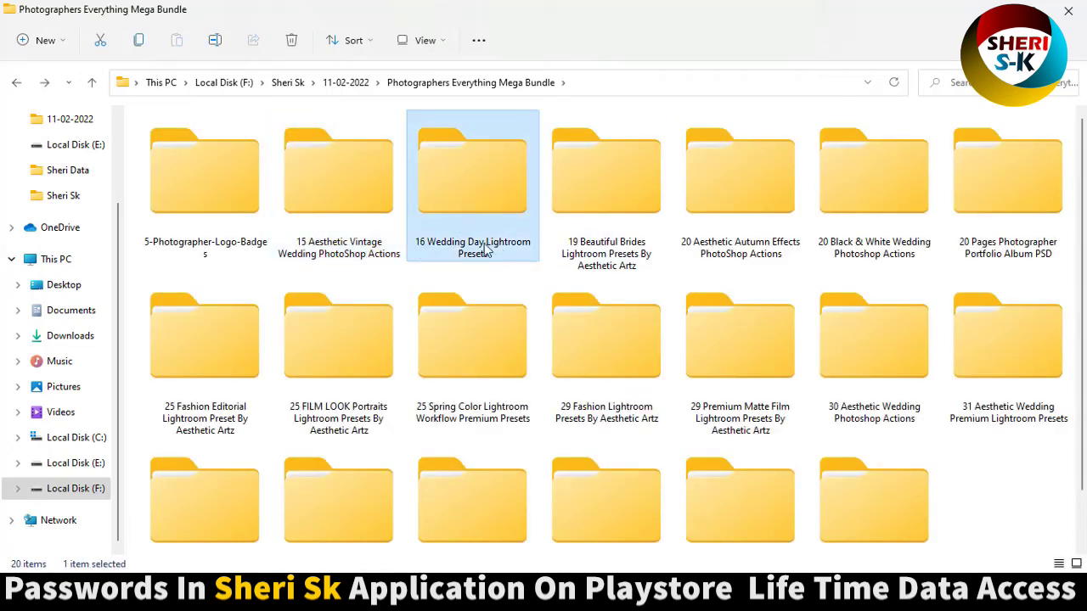
{"action": "left_click", "coordinate": [601, 178]}
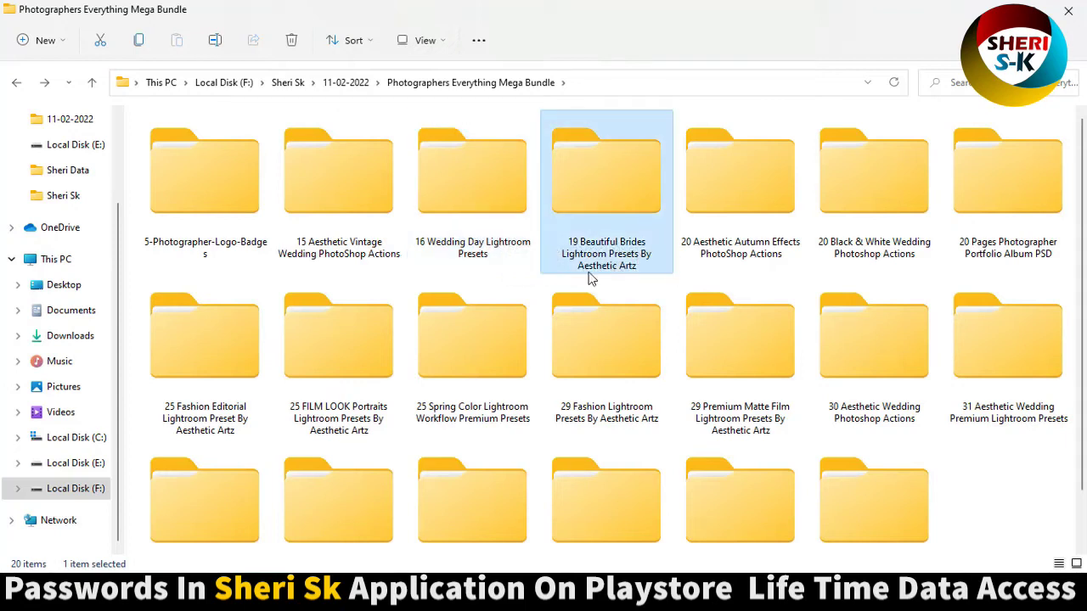
{"action": "left_click", "coordinate": [734, 242]}
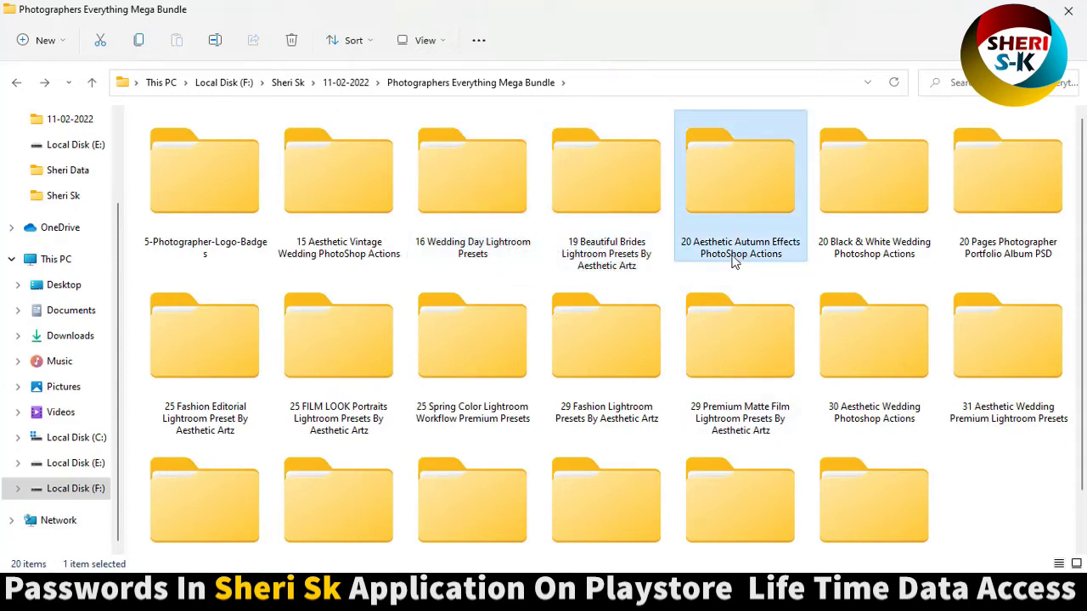
{"action": "double_click", "coordinate": [736, 197]}
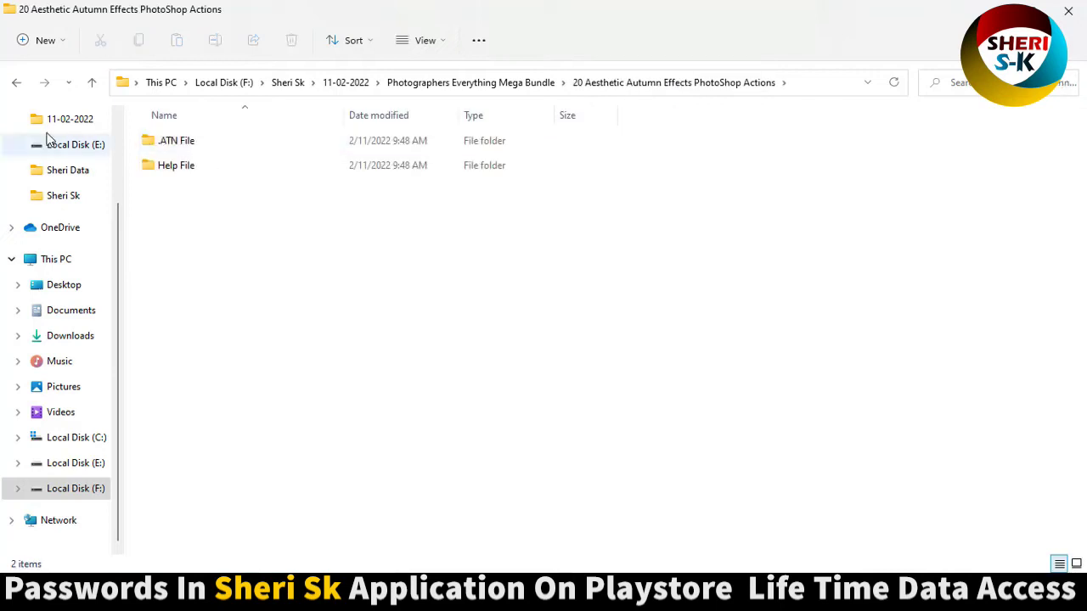
{"action": "left_click", "coordinate": [17, 84]}
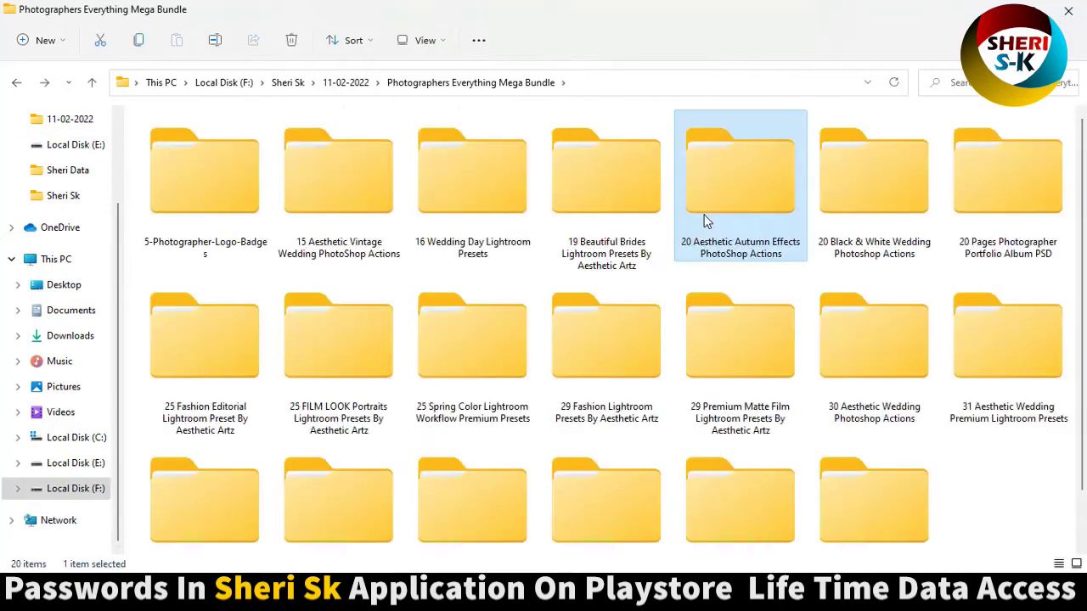
Open 20 Black & White Wedding Photoshop Actions and its 20 Black & White Actions subfolder
{"action": "left_click", "coordinate": [868, 266]}
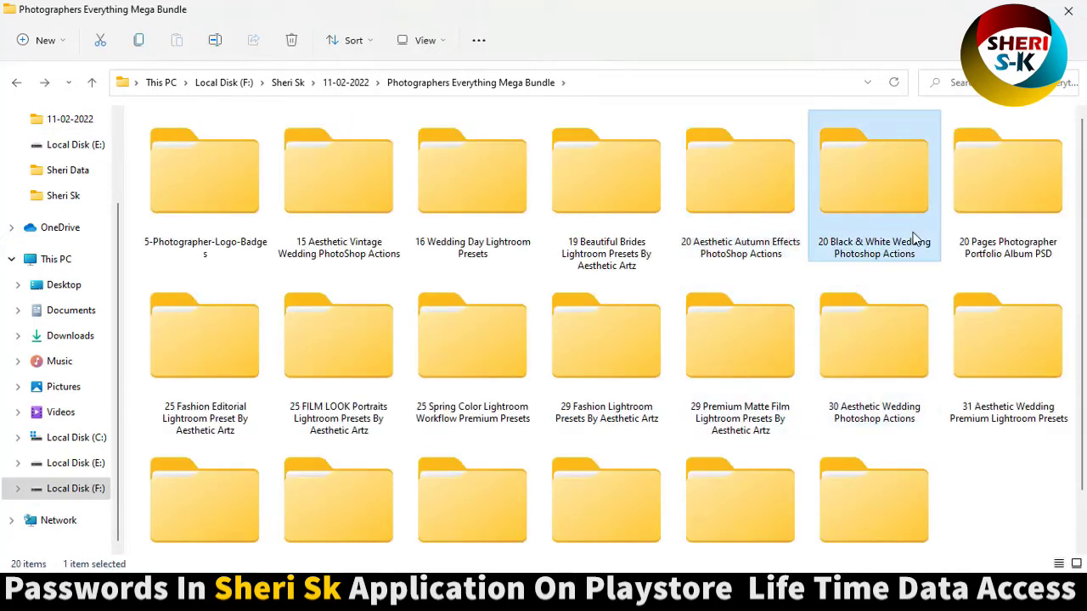
{"action": "double_click", "coordinate": [870, 198]}
{"action": "double_click", "coordinate": [195, 145]}
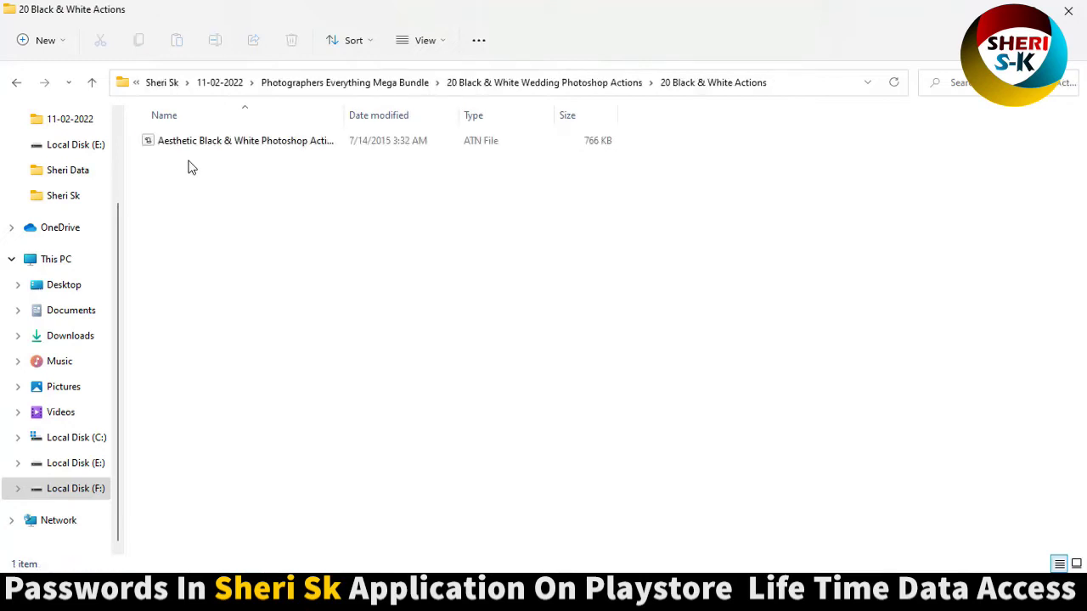
Load the B&W action file, then open AdobeStock_296792867 from Girls > hairstyle and cup in hand
{"action": "double_click", "coordinate": [202, 142]}
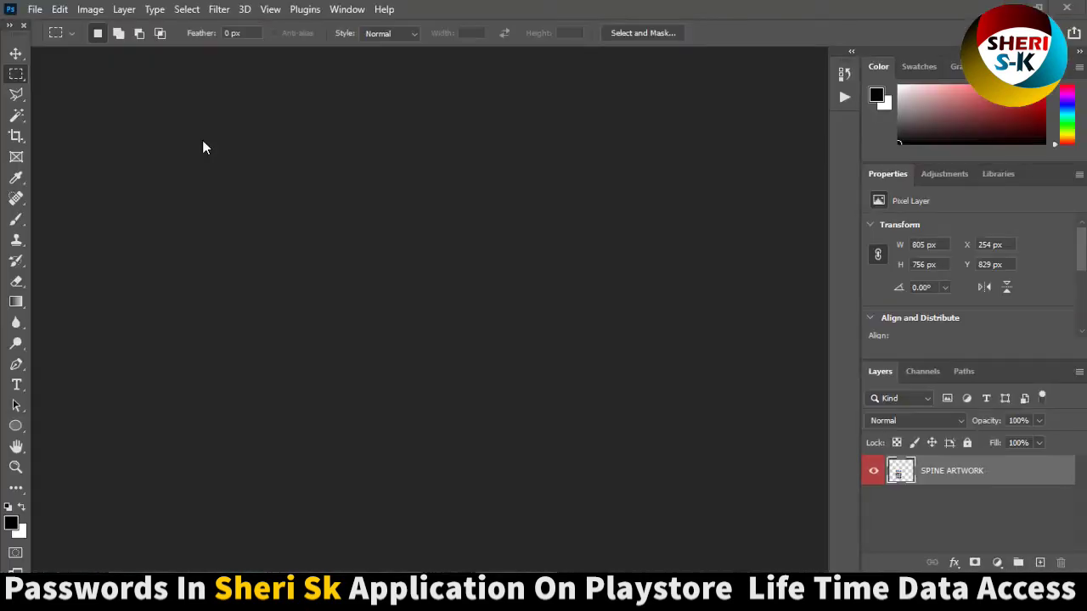
{"action": "left_click", "coordinate": [34, 10]}
{"action": "left_click", "coordinate": [48, 43]}
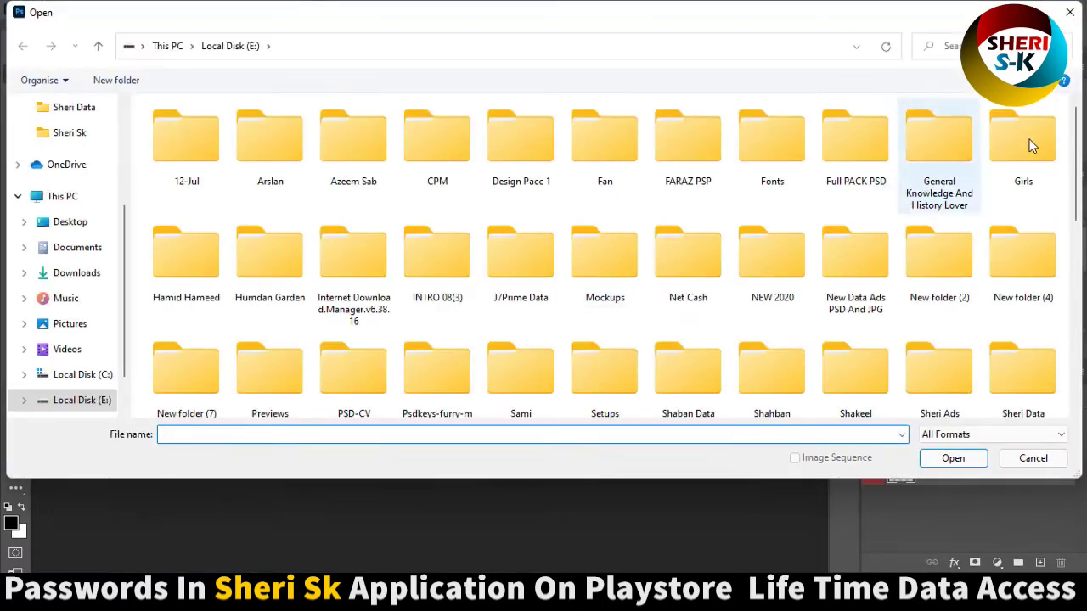
{"action": "double_click", "coordinate": [1032, 146]}
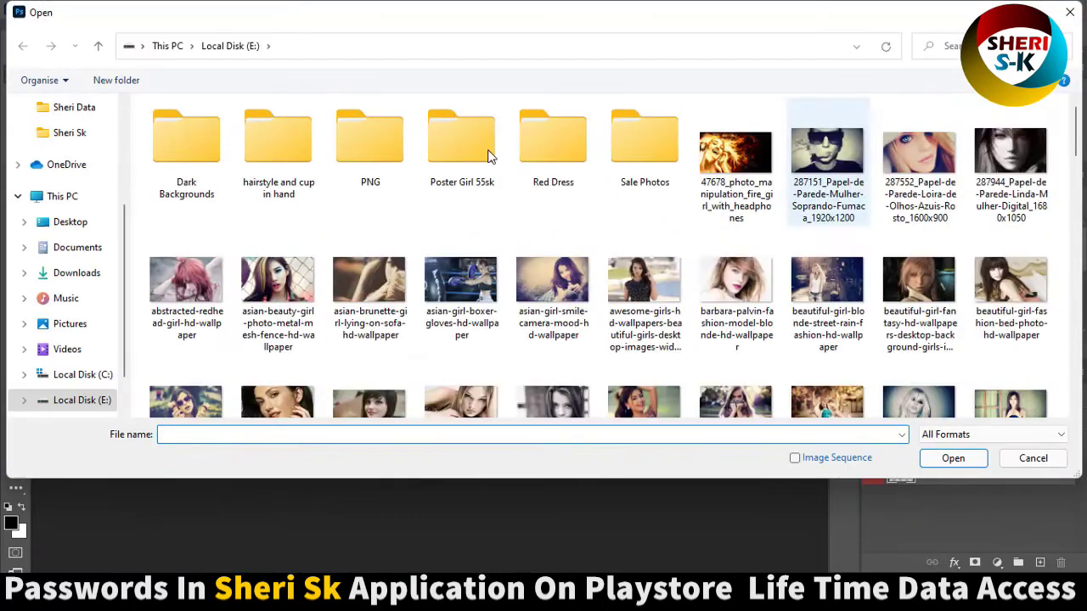
{"action": "left_click", "coordinate": [646, 284]}
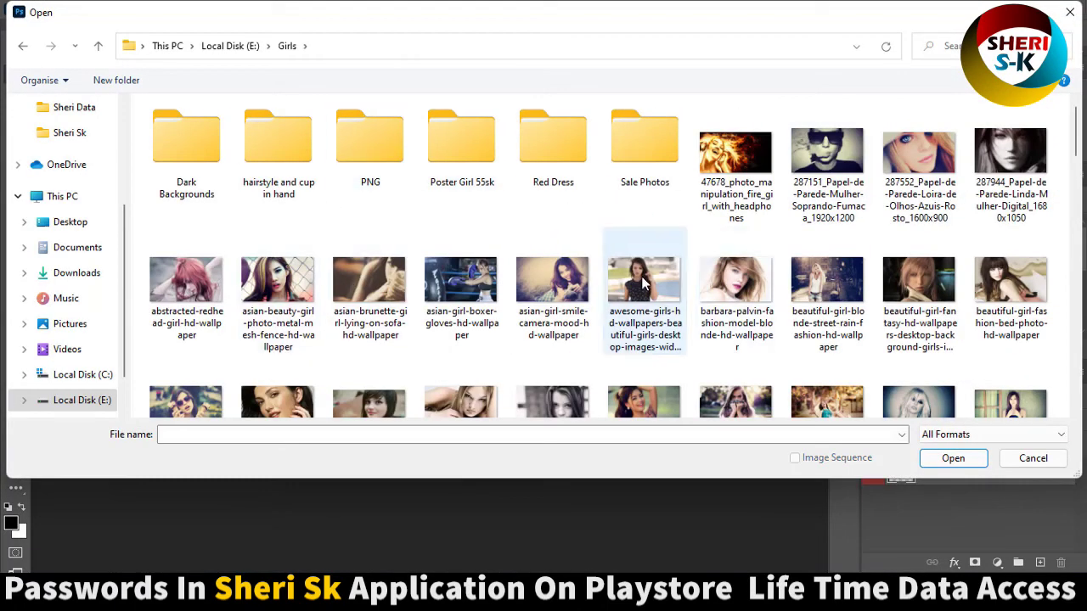
{"action": "double_click", "coordinate": [259, 165]}
{"action": "double_click", "coordinate": [880, 145]}
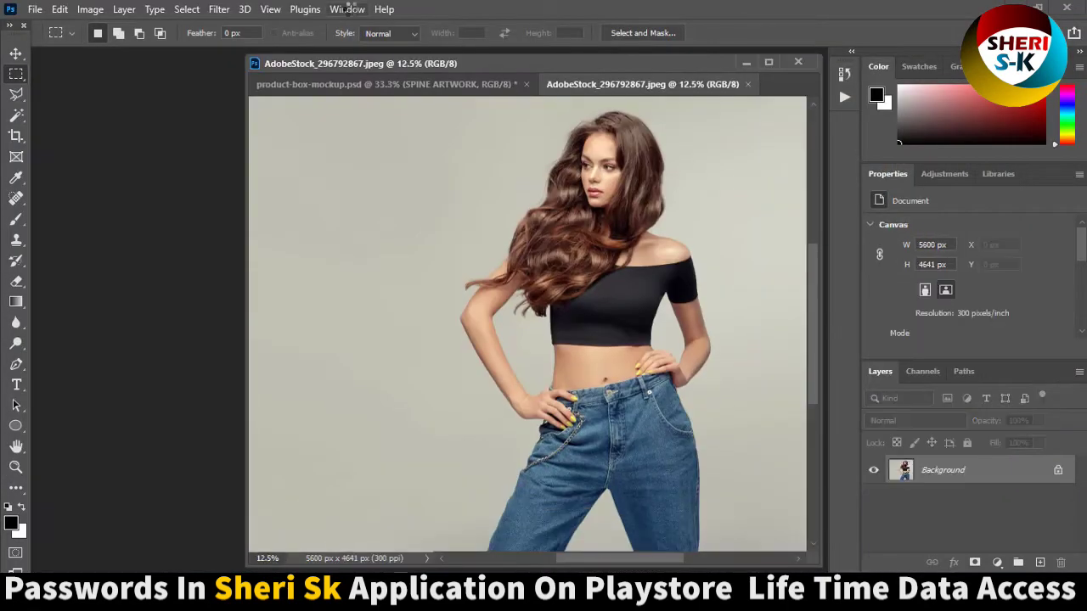
Close product-box-mockup.psd without saving and show the Actions panel
{"action": "left_click", "coordinate": [526, 85]}
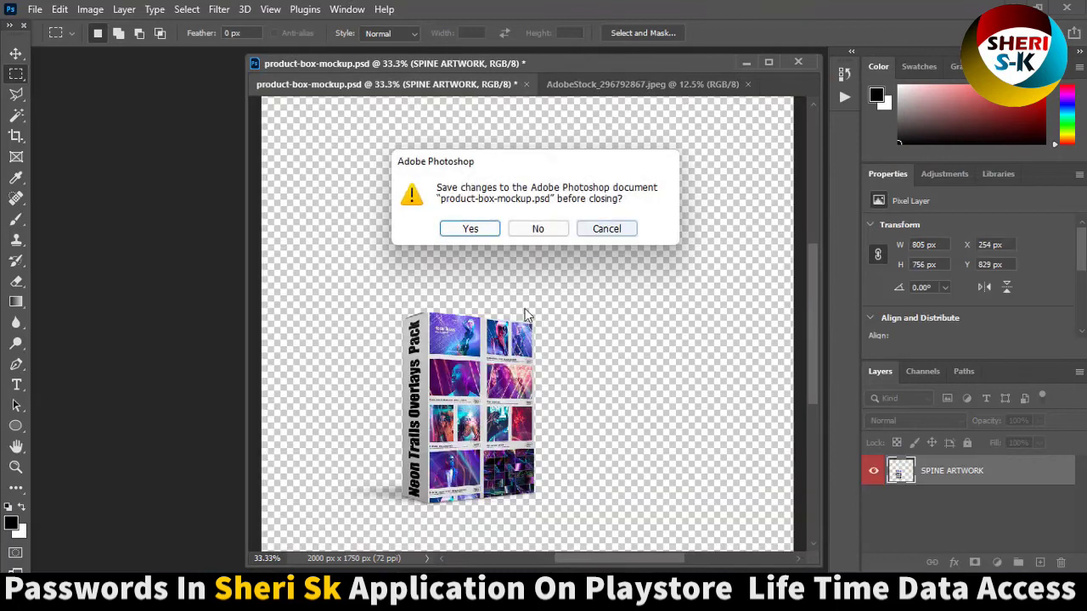
{"action": "left_click", "coordinate": [535, 229]}
{"action": "left_click", "coordinate": [347, 9]}
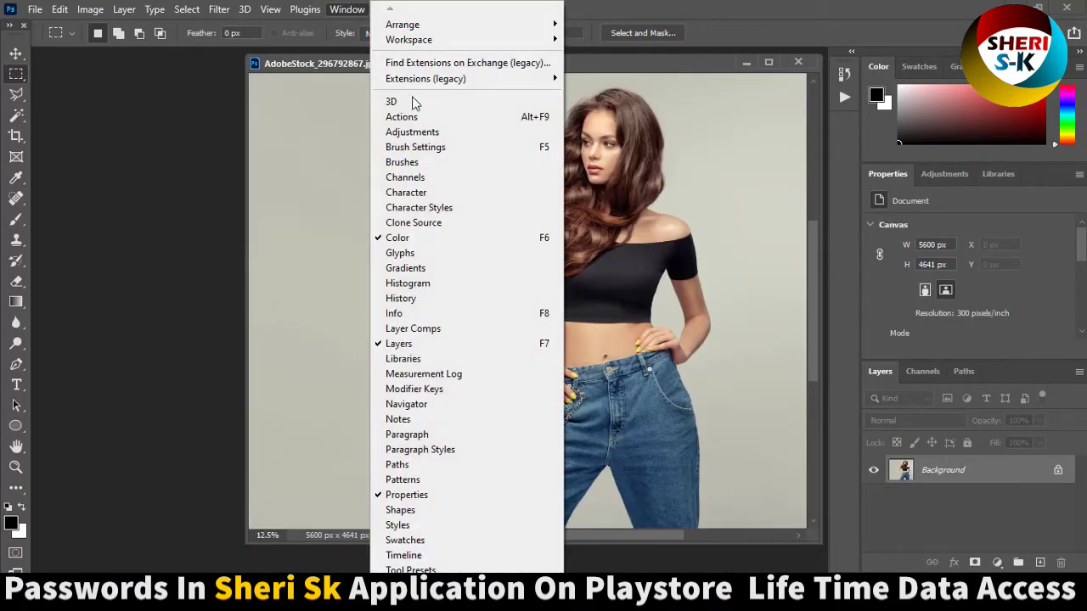
{"action": "left_click", "coordinate": [414, 118]}
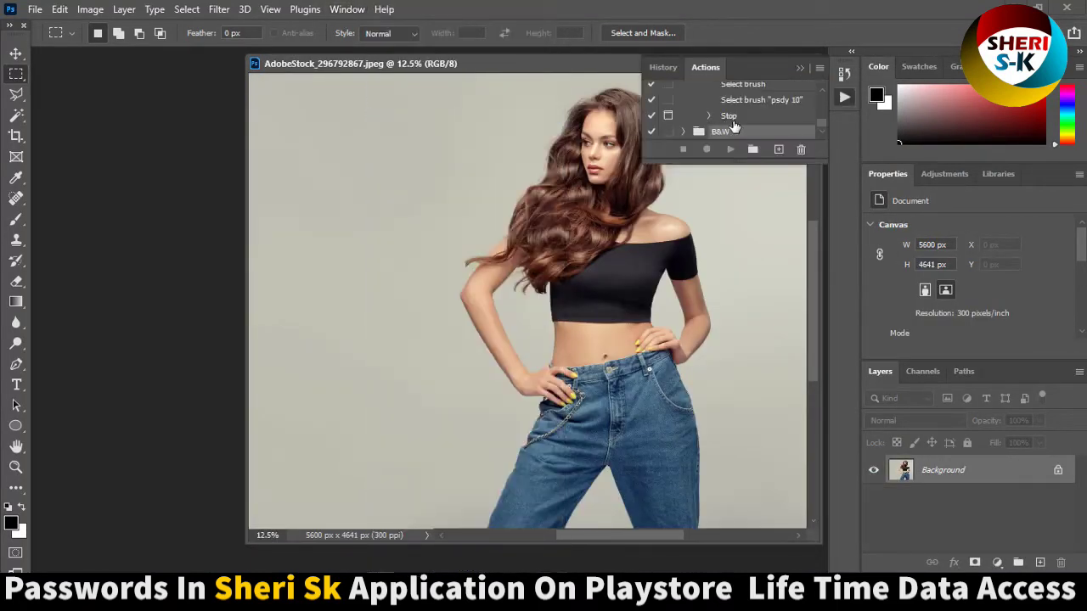
Play Action 1 of the B&W set on the photo, then select Action 2
{"action": "scroll", "coordinate": [724, 134], "scroll_direction": "down", "scroll_amount": 3}
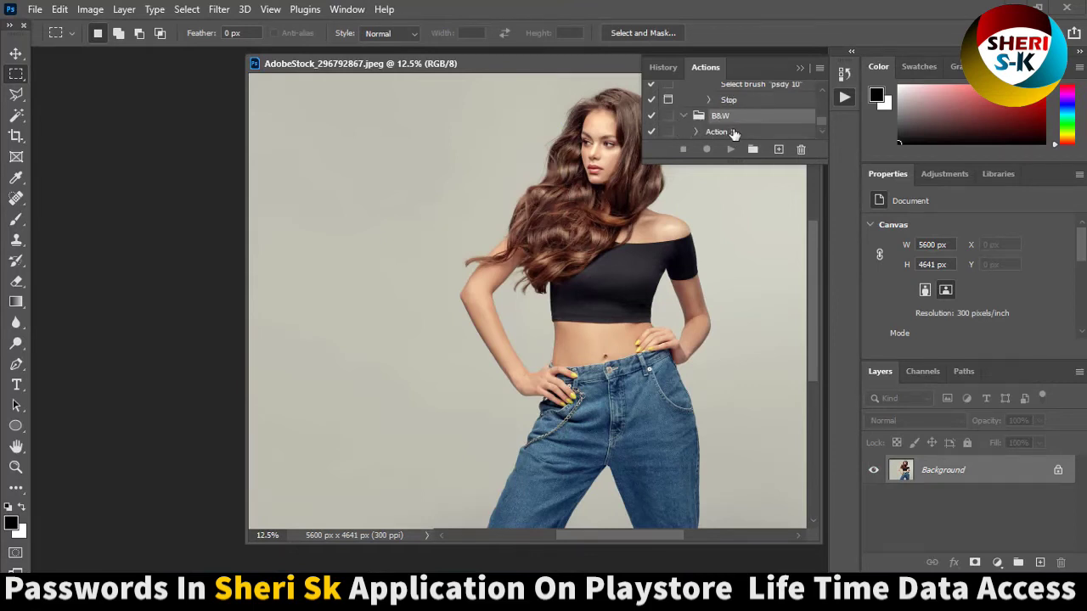
{"action": "left_click", "coordinate": [728, 152]}
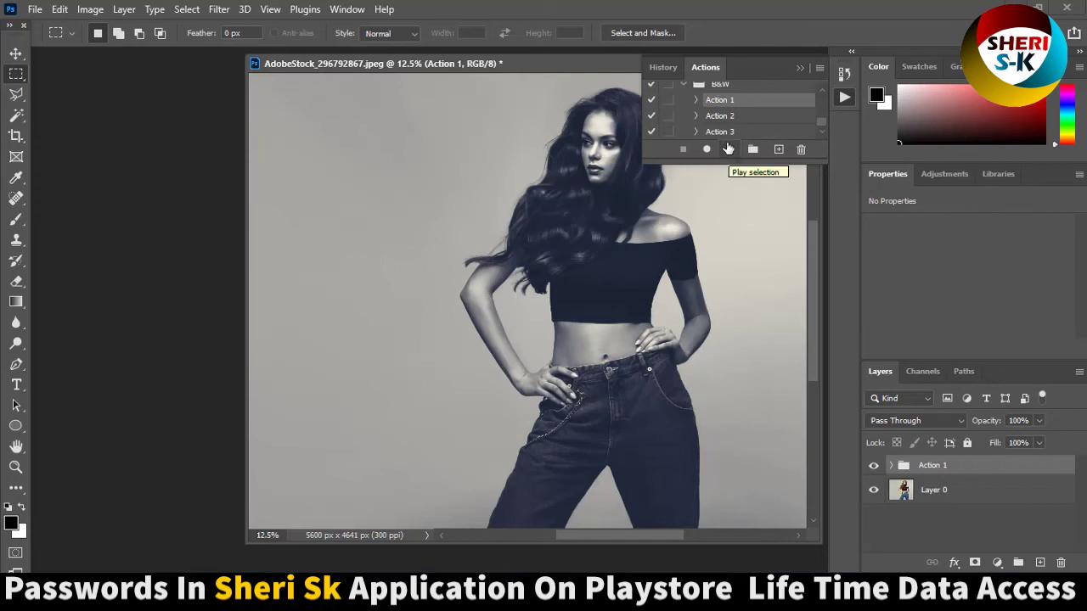
{"action": "left_click", "coordinate": [728, 149]}
{"action": "left_click", "coordinate": [735, 115]}
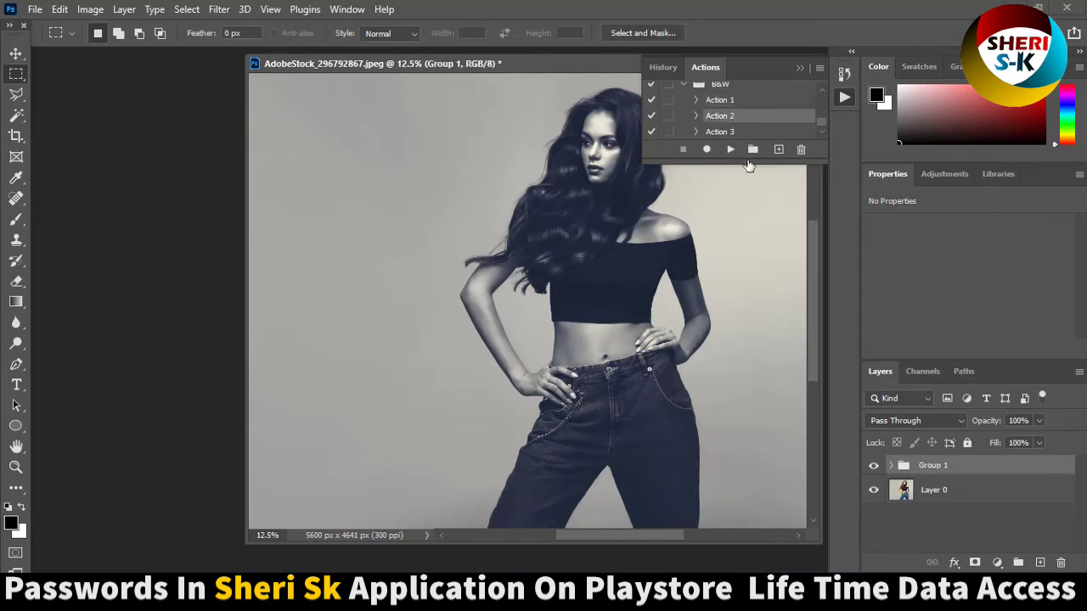
Hide Group 1 and try playing Action 2, stopping twice at the unavailable-command alert
{"action": "left_click", "coordinate": [873, 466]}
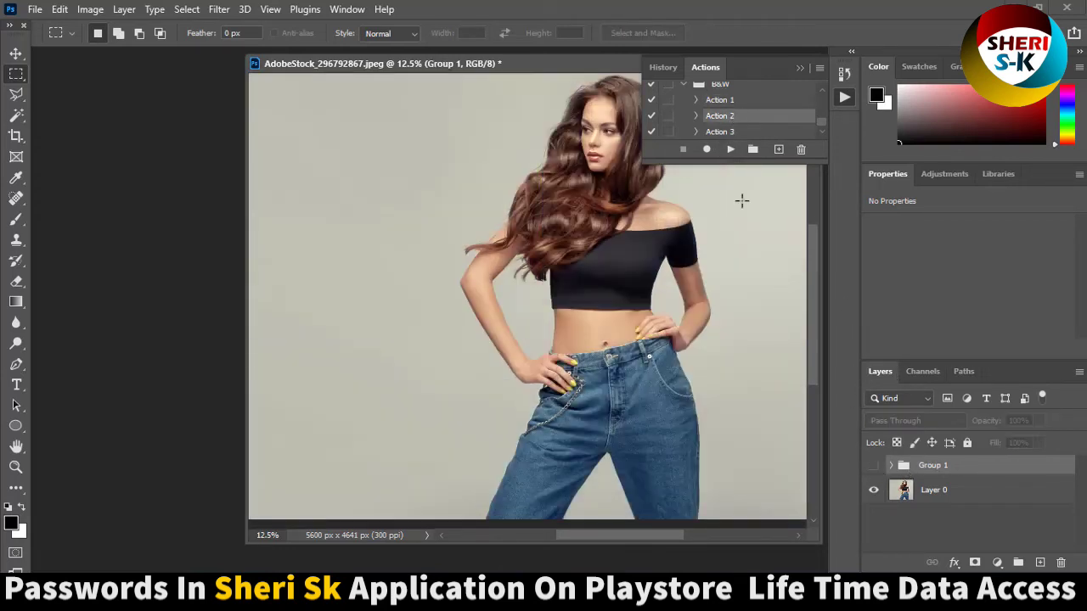
{"action": "left_click", "coordinate": [730, 151]}
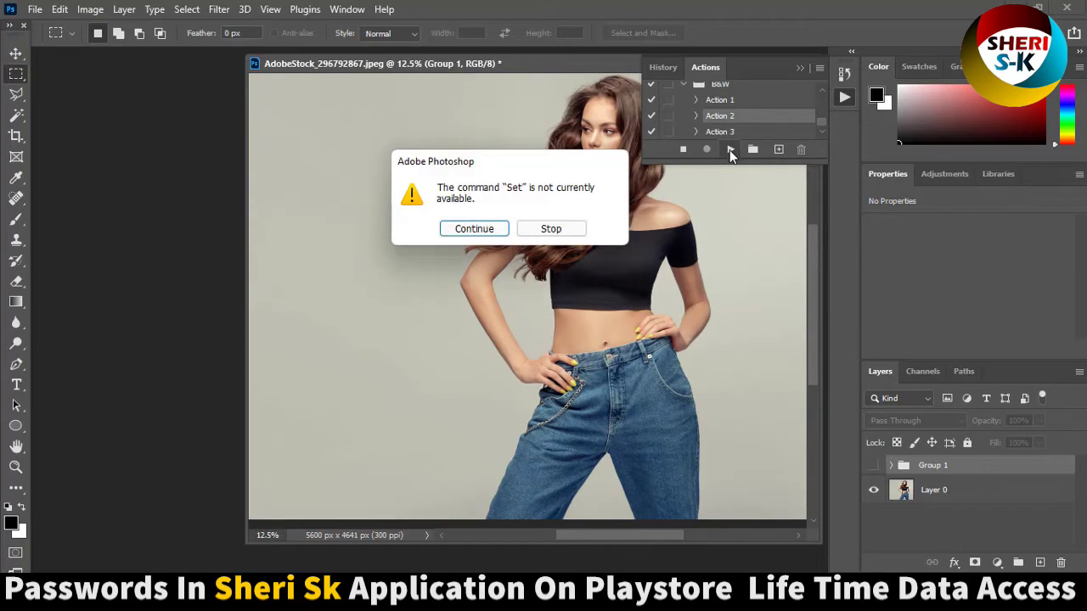
{"action": "left_click", "coordinate": [574, 230]}
{"action": "left_click", "coordinate": [915, 491]}
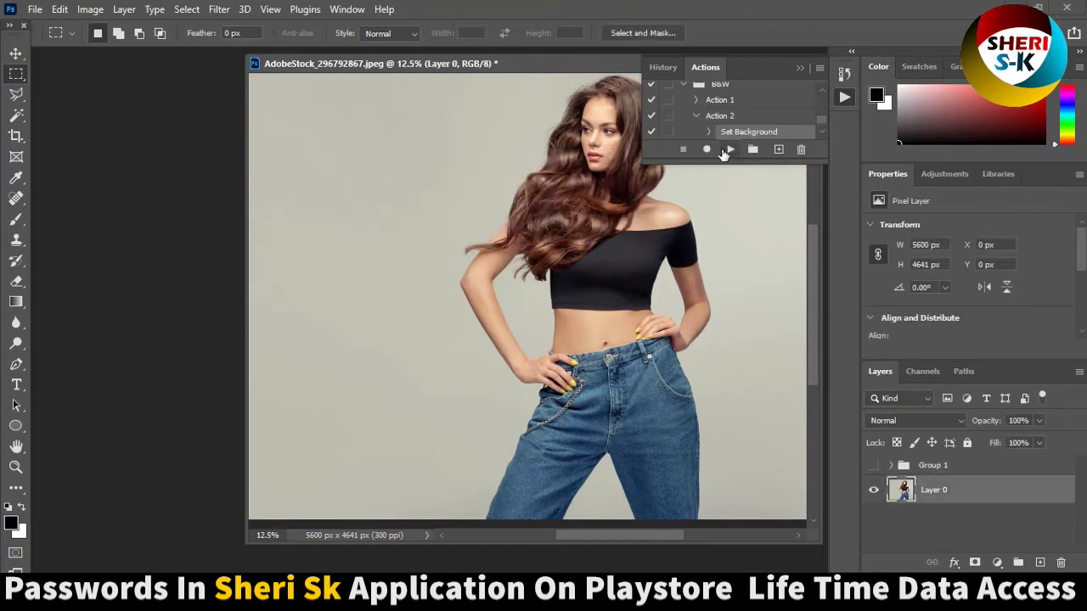
{"action": "left_click", "coordinate": [729, 150]}
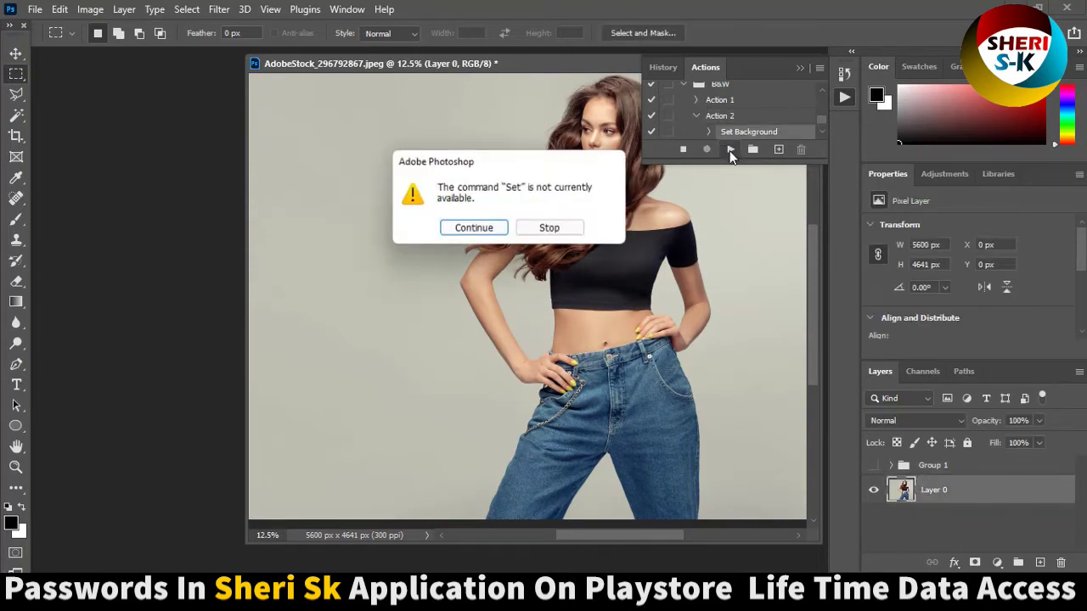
{"action": "left_click", "coordinate": [574, 231]}
Delete the empty Group 1 and rerun Action 2, continuing past the alert
{"action": "left_click", "coordinate": [934, 473]}
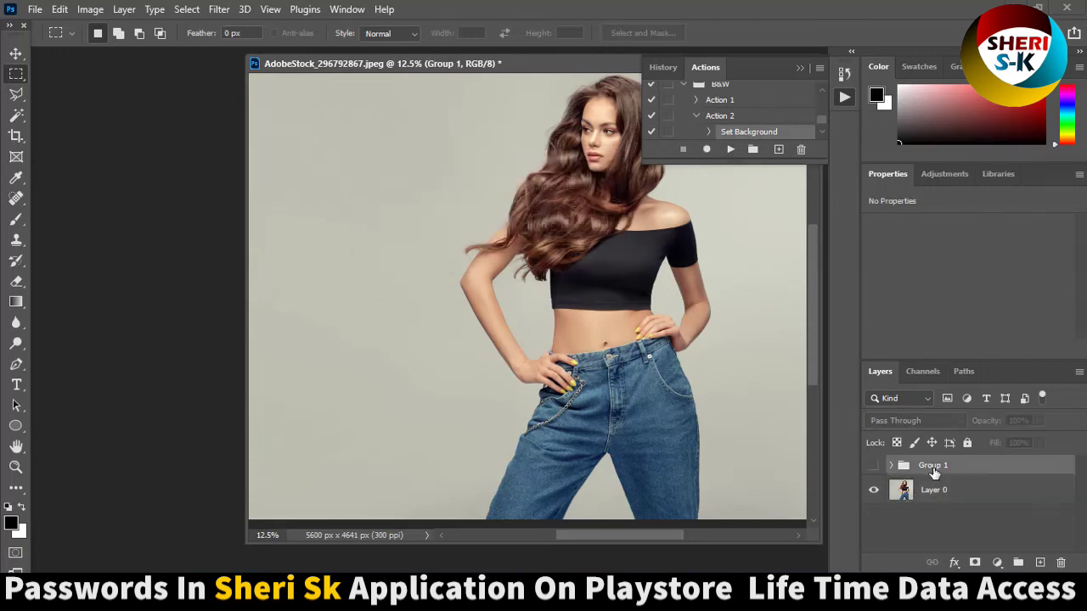
{"action": "key", "text": "Delete"}
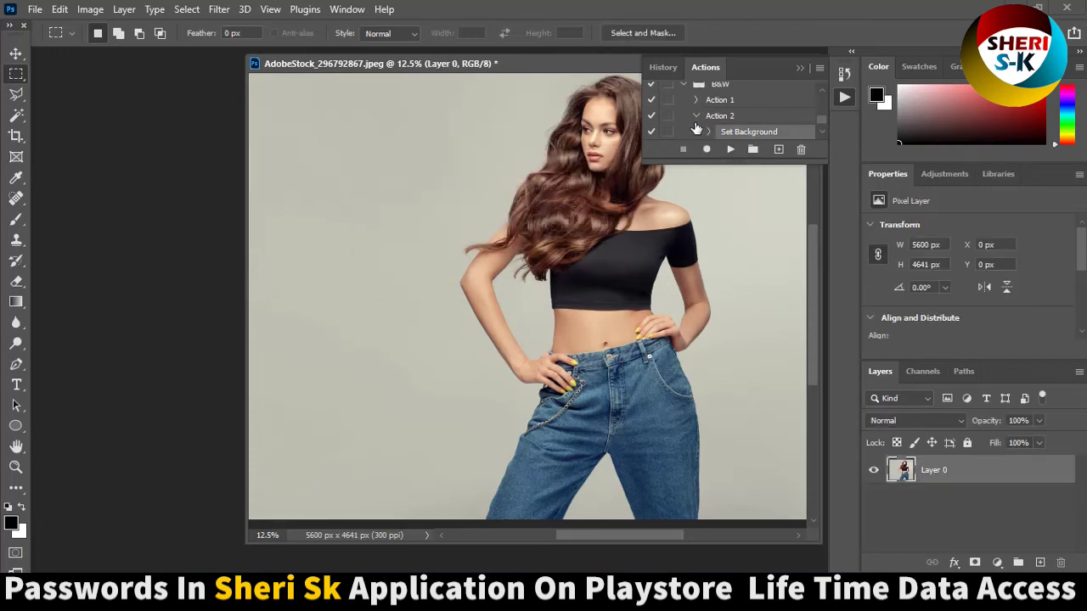
{"action": "left_click", "coordinate": [696, 116]}
{"action": "left_click", "coordinate": [720, 115]}
{"action": "left_click", "coordinate": [730, 149]}
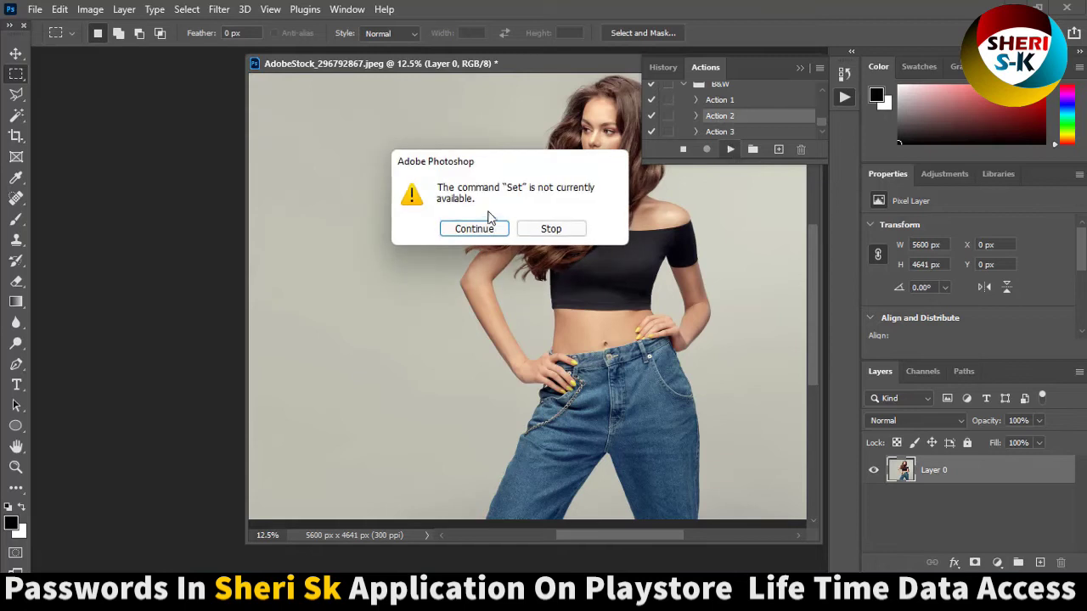
{"action": "left_click", "coordinate": [478, 230]}
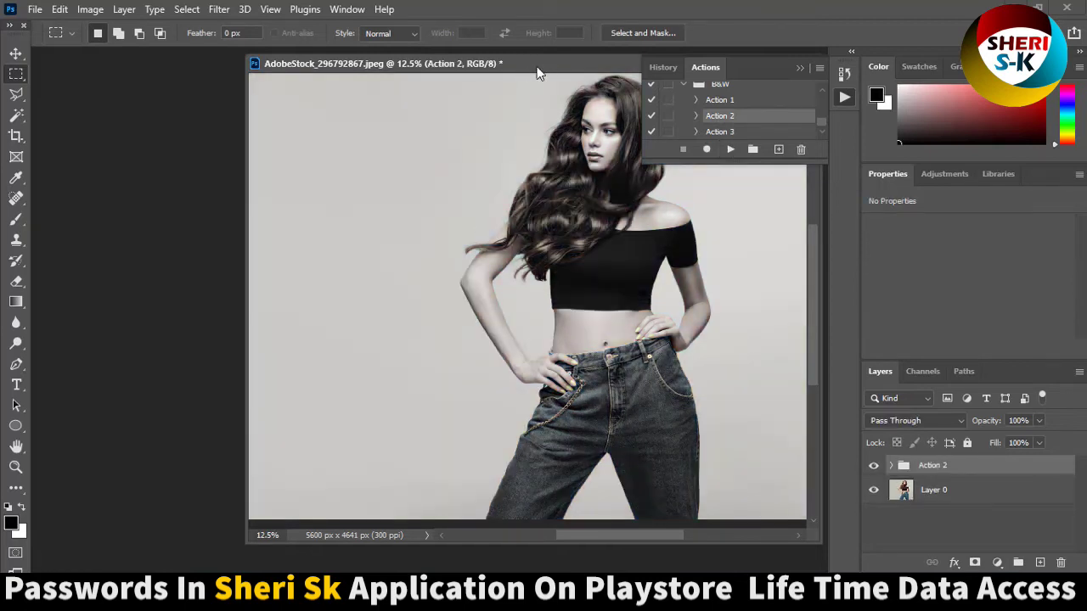
{"action": "left_click_drag", "start_coordinate": [547, 61], "coordinate": [421, 88]}
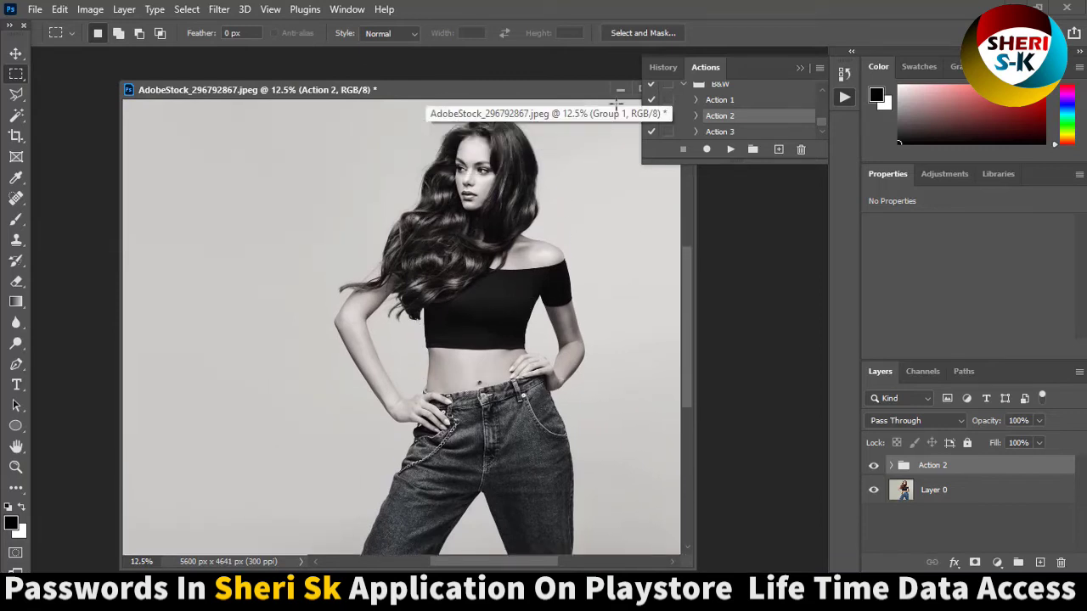
Collapse the Actions panel and close the black-and-white photo without saving
{"action": "scroll", "coordinate": [739, 123], "scroll_direction": "down", "scroll_amount": 3}
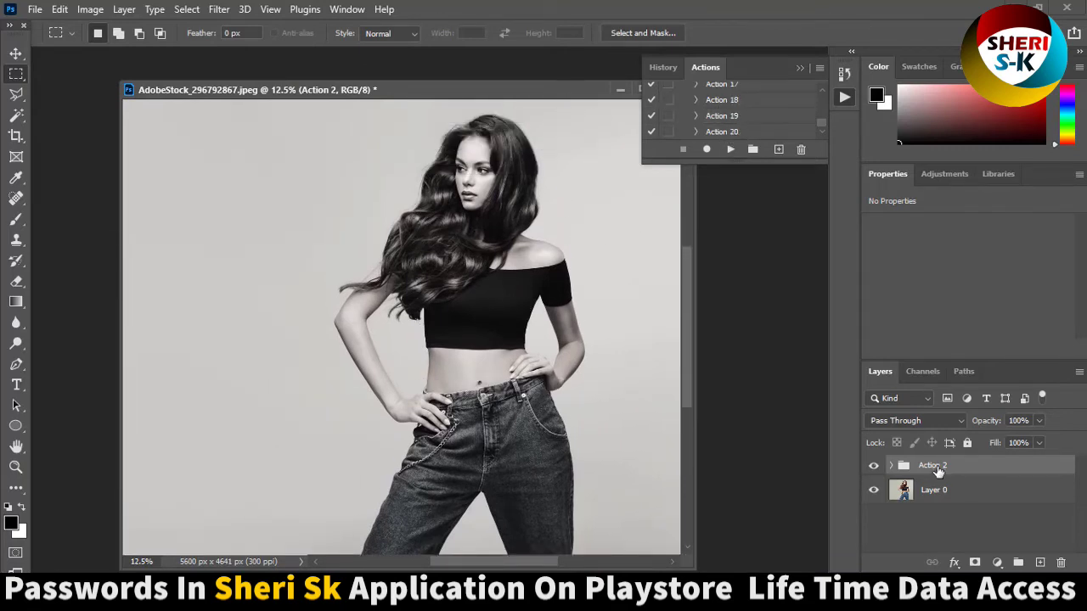
{"action": "left_click", "coordinate": [715, 87]}
{"action": "left_click", "coordinate": [673, 88]}
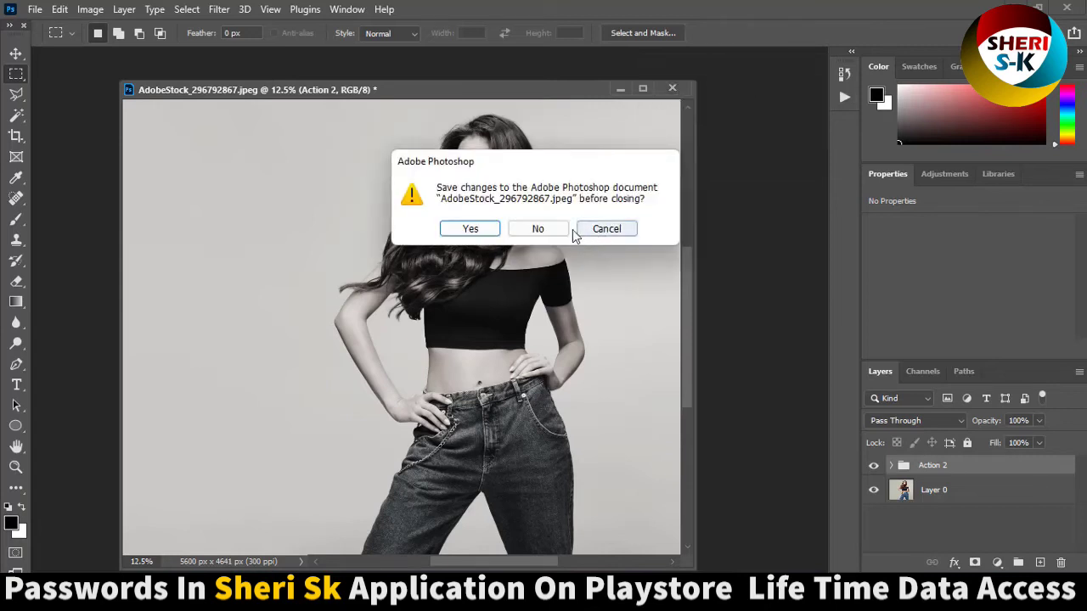
{"action": "left_click", "coordinate": [536, 226]}
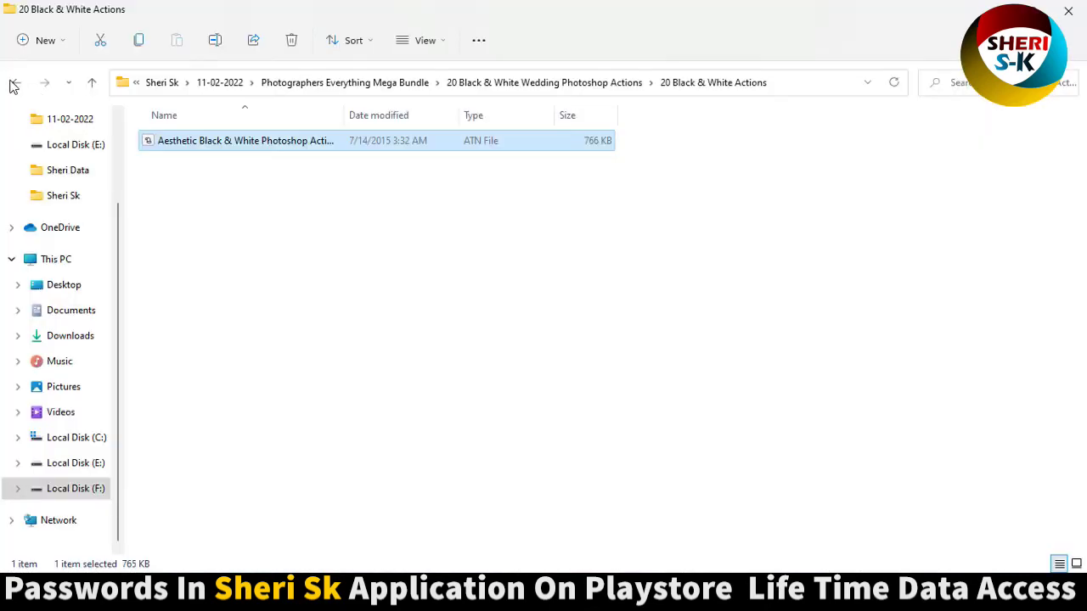
Go into 20 Pages Photographer Portfolio Album PSD's subfolder and open Content List.psd
{"action": "left_click", "coordinate": [14, 84]}
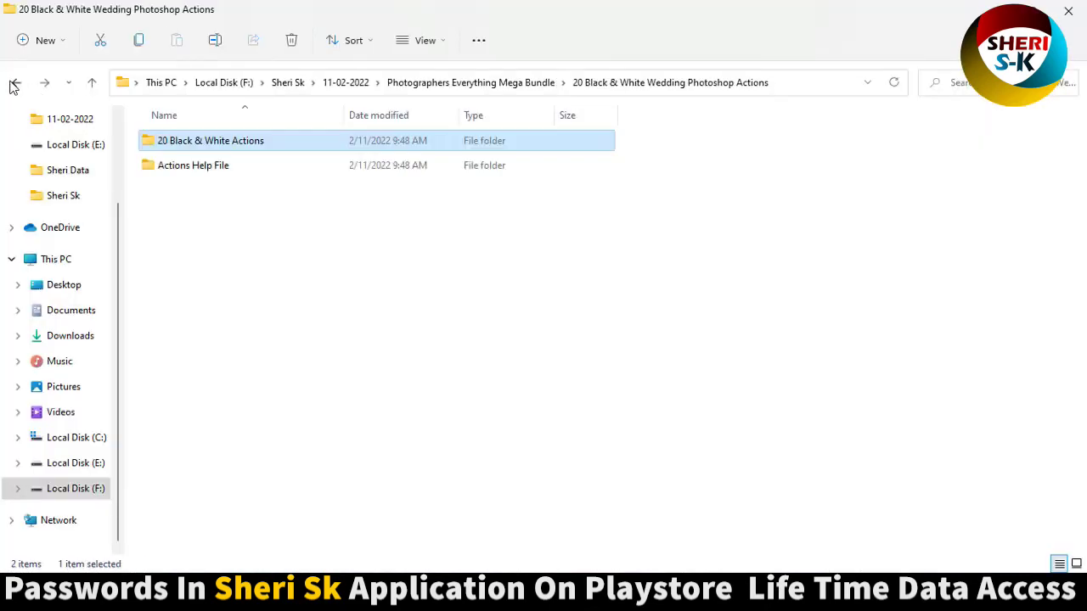
{"action": "left_click", "coordinate": [15, 84]}
{"action": "left_click", "coordinate": [958, 205]}
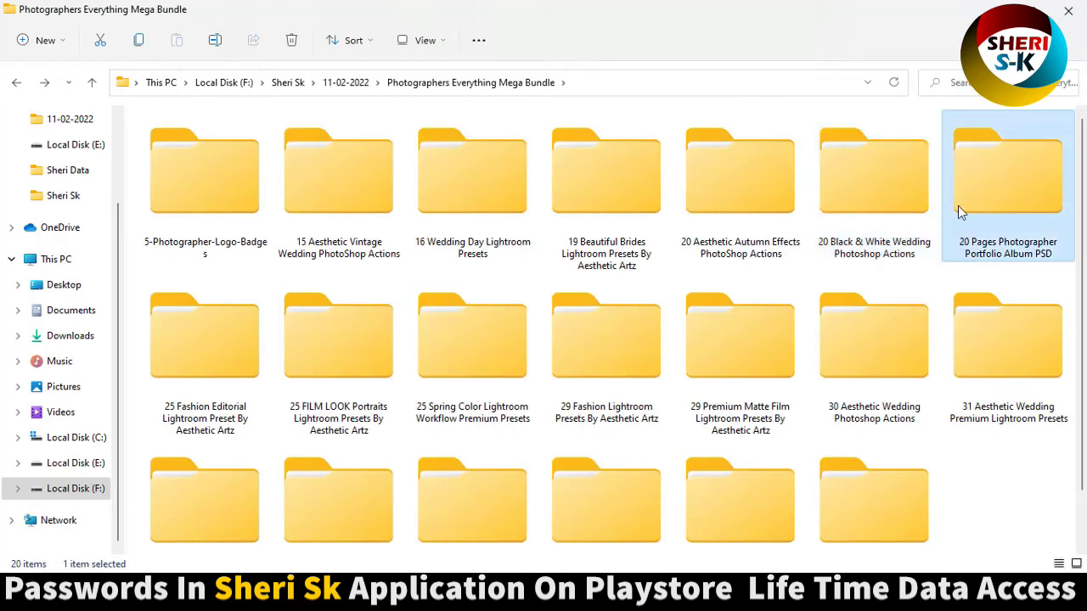
{"action": "double_click", "coordinate": [986, 160]}
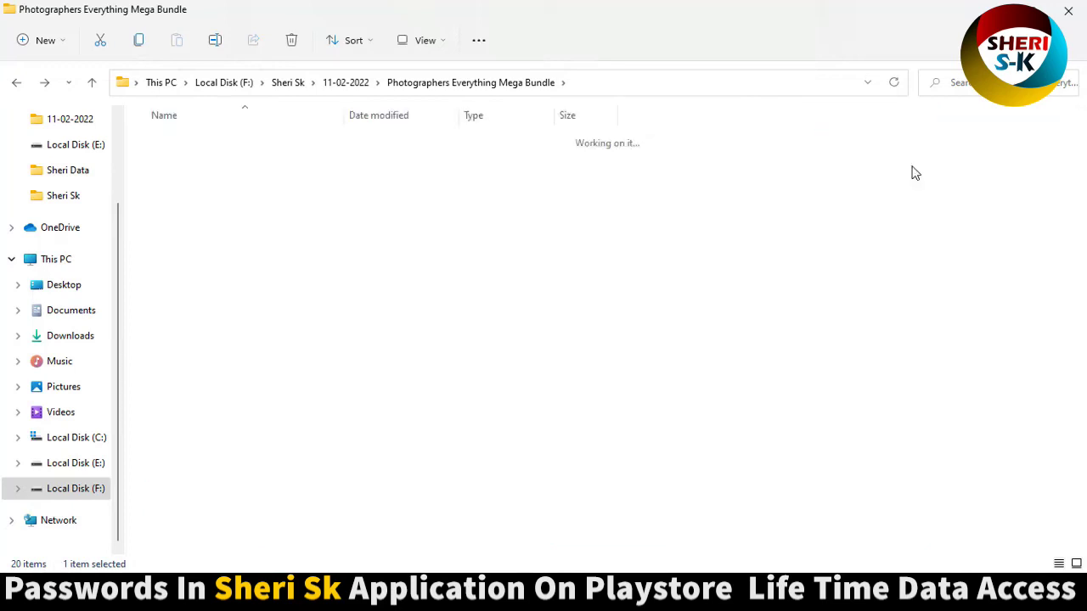
{"action": "left_click", "coordinate": [281, 148]}
{"action": "double_click", "coordinate": [281, 147]}
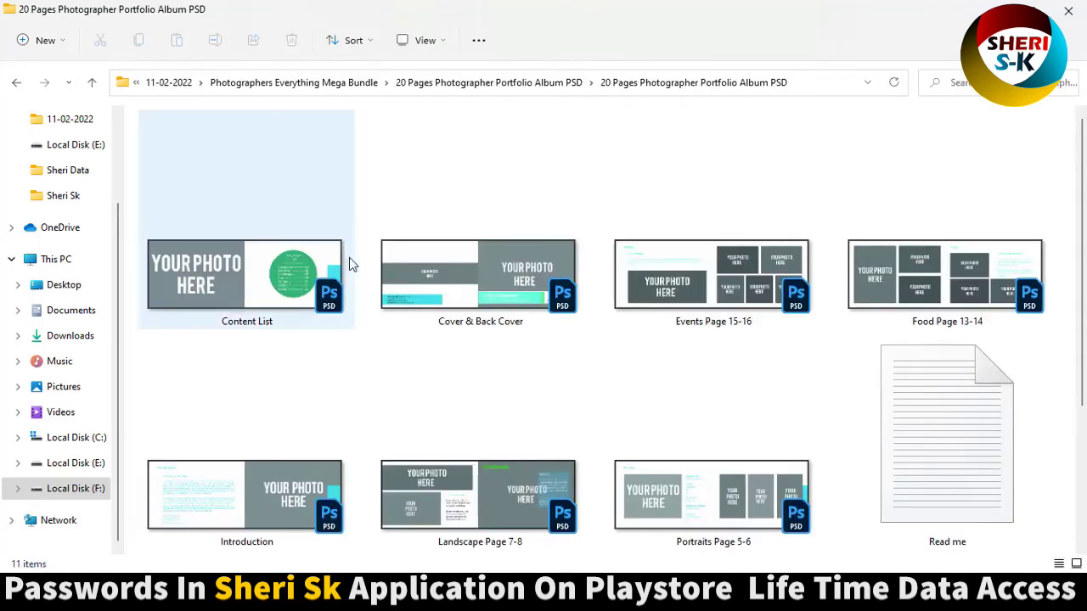
{"action": "scroll", "coordinate": [373, 255], "scroll_direction": "down", "scroll_amount": 3}
{"action": "scroll", "coordinate": [374, 316], "scroll_direction": "up", "scroll_amount": 3}
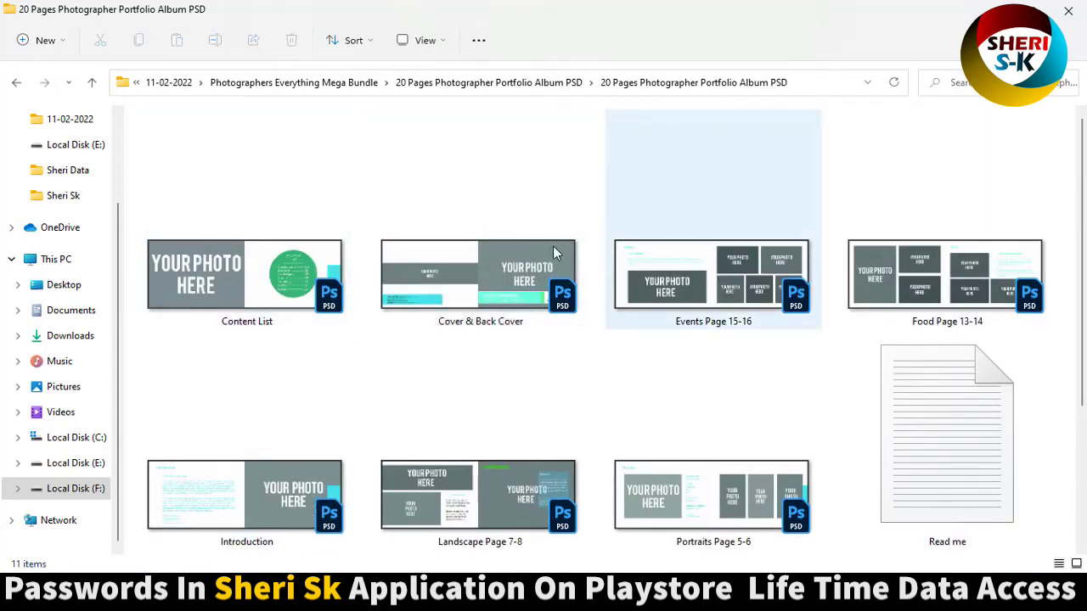
{"action": "double_click", "coordinate": [251, 276]}
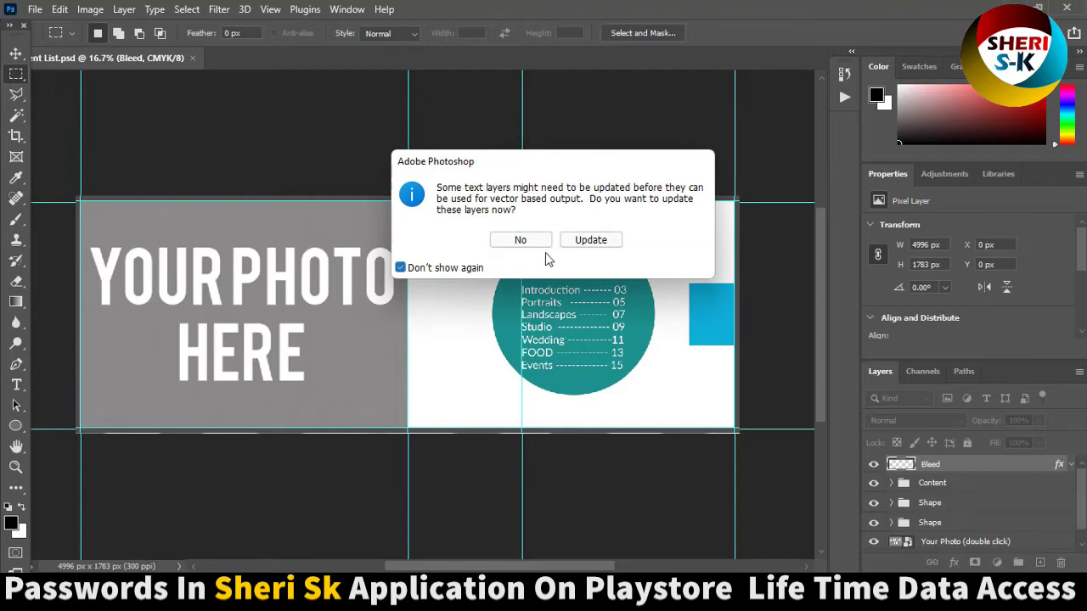
Update the text layers and nudge the Your Photo placeholder with the Move tool
{"action": "left_click", "coordinate": [584, 242]}
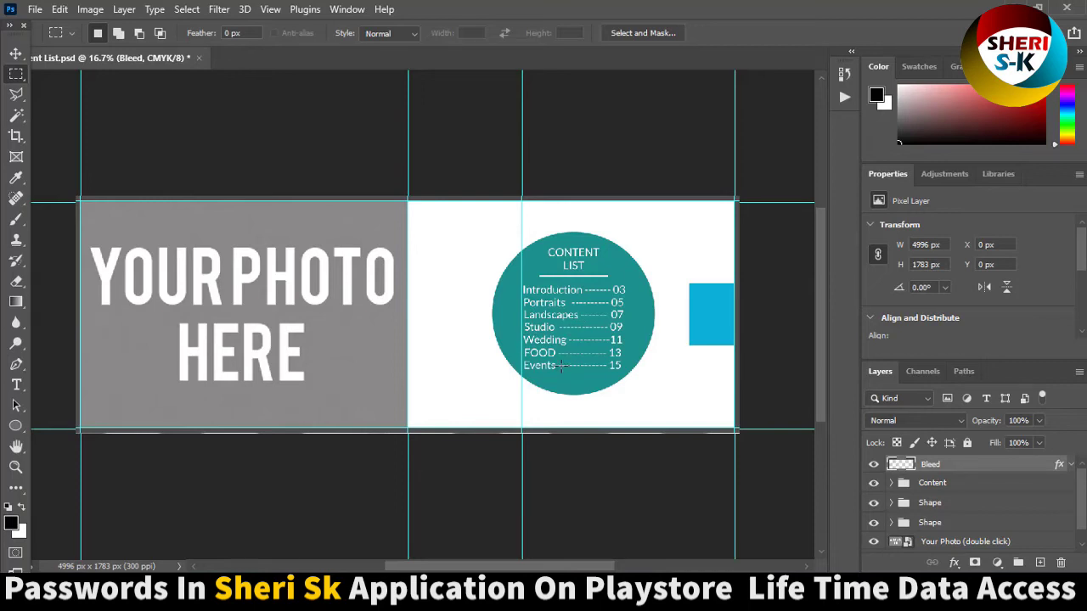
{"action": "left_click", "coordinate": [16, 53]}
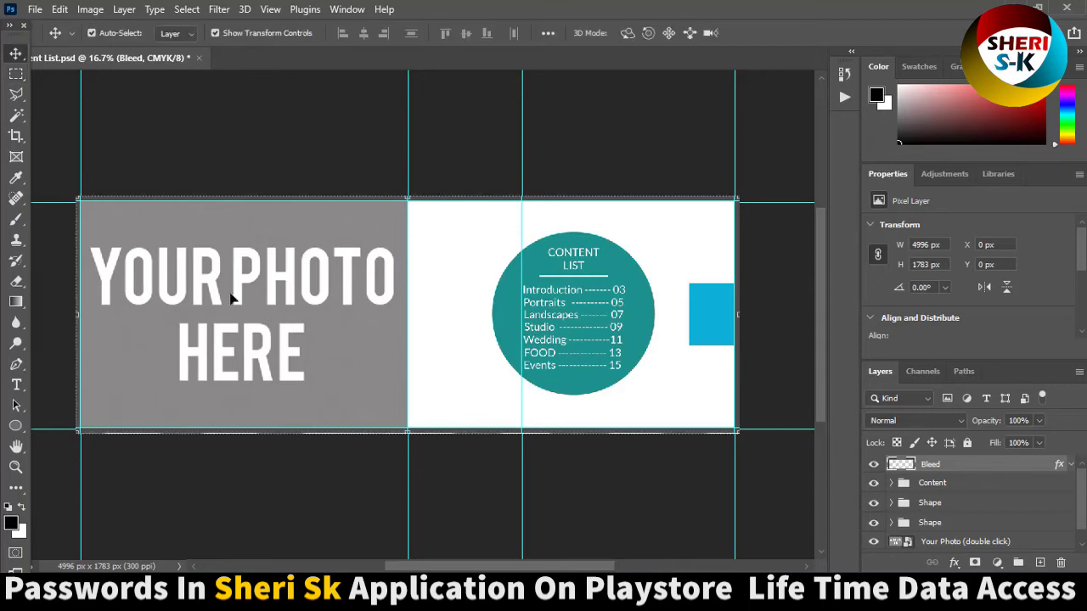
{"action": "mouse_move", "coordinate": [348, 293]}
{"action": "left_mouse_down"}
{"action": "mouse_move", "coordinate": [293, 222]}
{"action": "mouse_move", "coordinate": [353, 298]}
{"action": "left_mouse_up"}
{"action": "scroll", "coordinate": [924, 546], "scroll_direction": "down", "scroll_amount": 1}
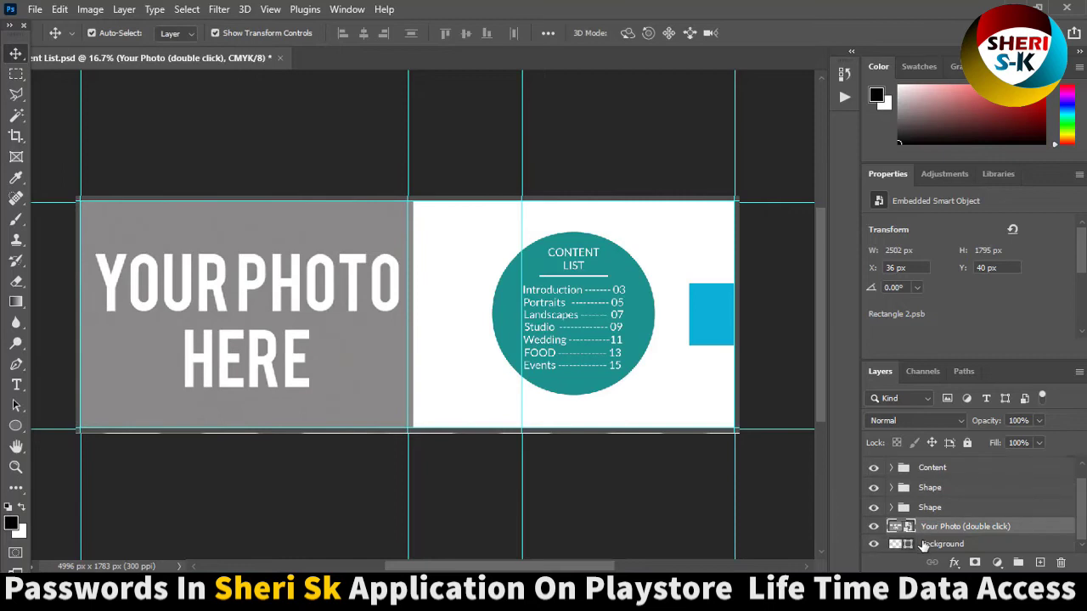
Close Content List.psd without saving and return to File Explorer
{"action": "left_click", "coordinate": [281, 59]}
{"action": "left_click", "coordinate": [536, 227]}
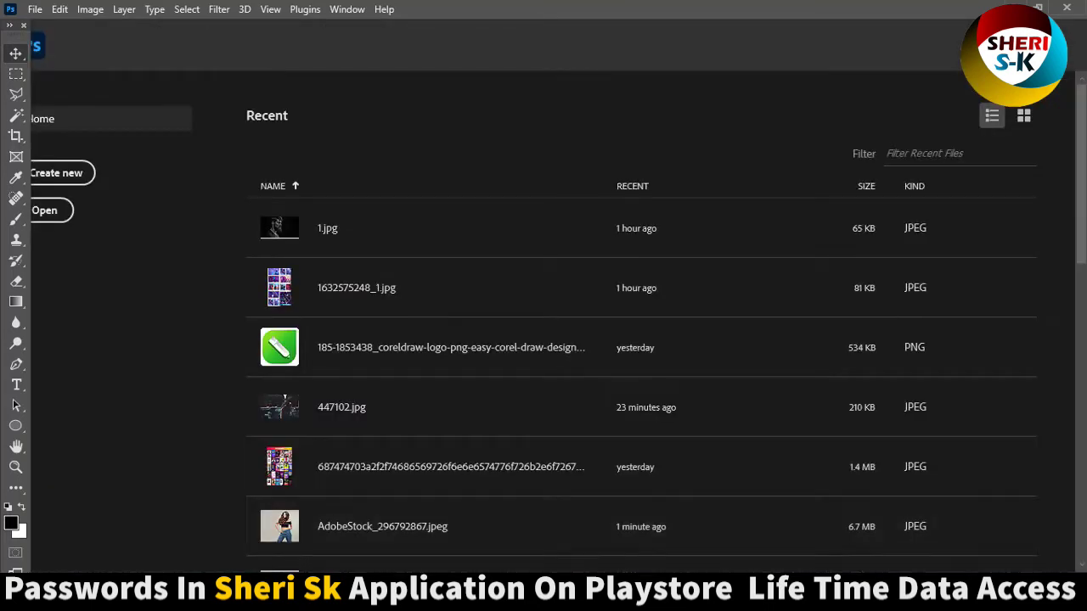
{"action": "key", "text": "alt+Tab"}
Return to the mega bundle and click through the wedding, film and fashion preset folders
{"action": "left_click", "coordinate": [17, 84]}
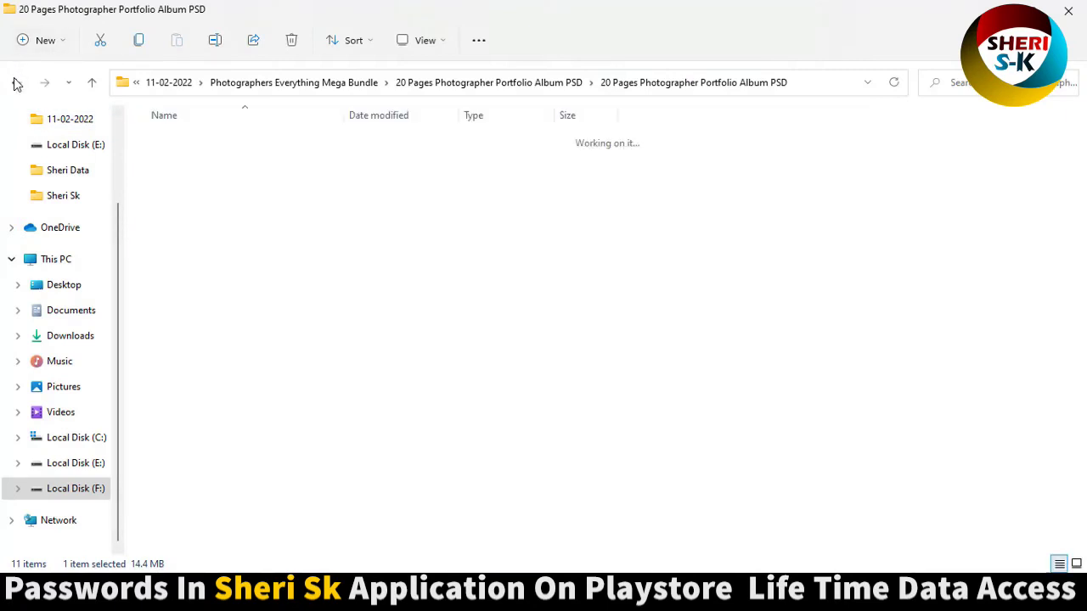
{"action": "left_click", "coordinate": [17, 83]}
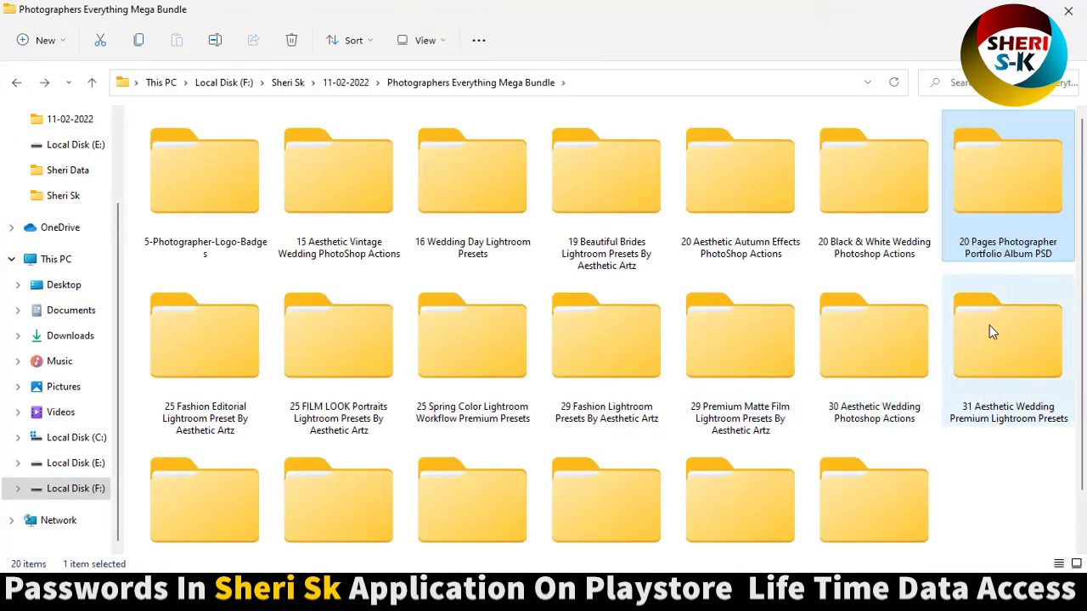
{"action": "left_click", "coordinate": [989, 328]}
{"action": "left_click", "coordinate": [832, 361]}
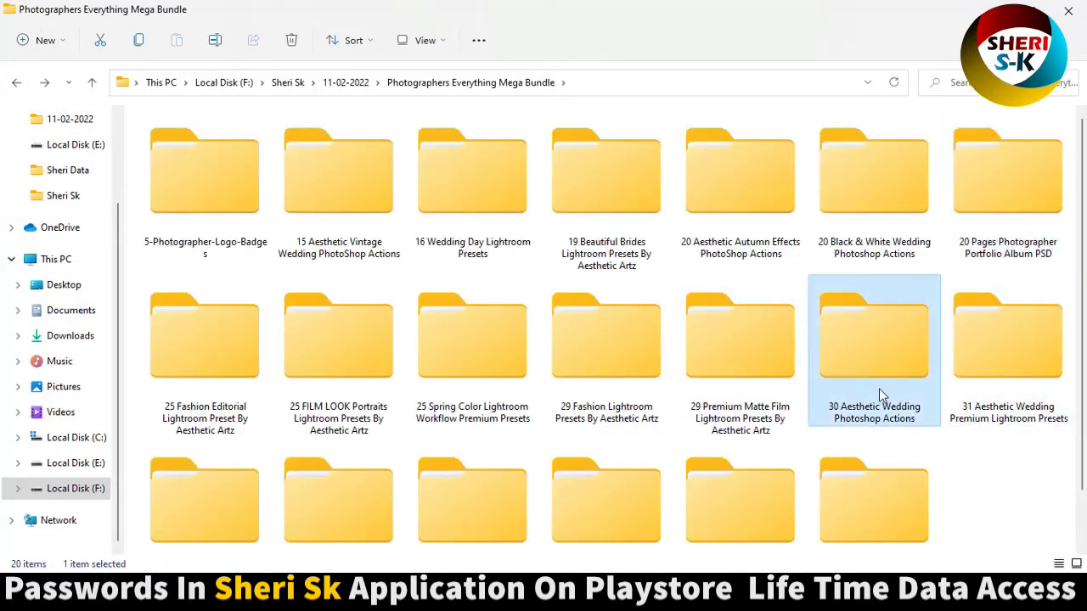
{"action": "left_click", "coordinate": [743, 339]}
{"action": "left_click", "coordinate": [594, 342]}
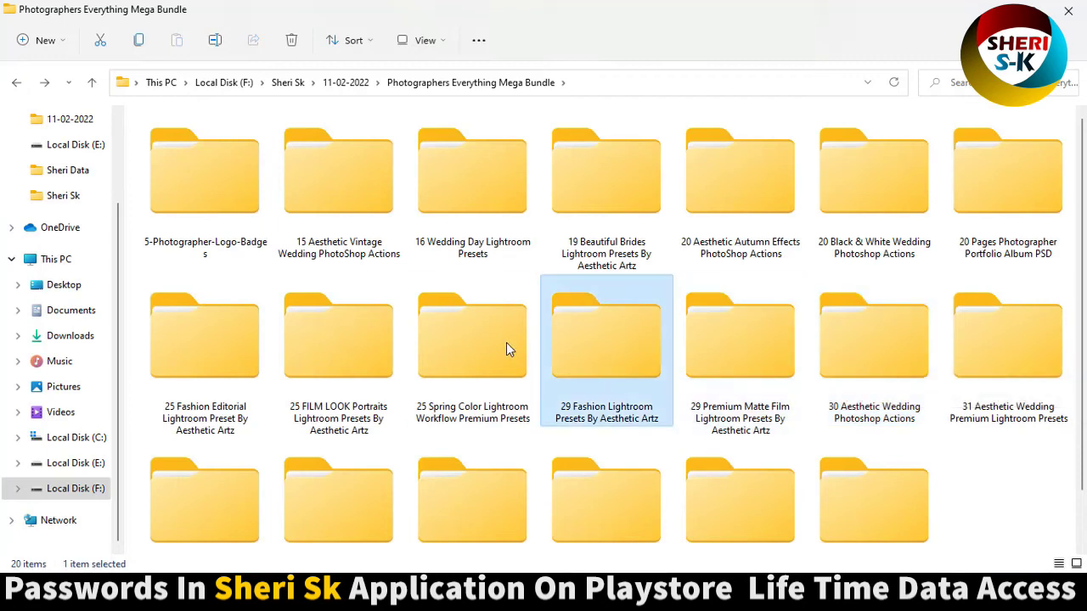
{"action": "left_click", "coordinate": [504, 346]}
{"action": "left_click", "coordinate": [317, 359]}
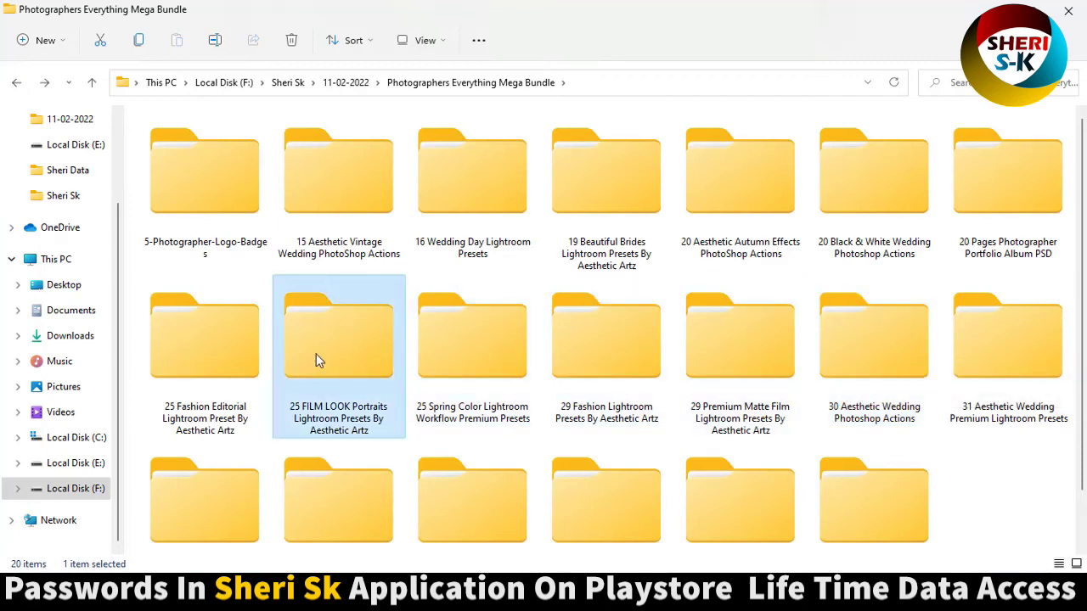
{"action": "left_click", "coordinate": [216, 366]}
Scroll down past the 35 Black & White and 50 Summer Wedding folders to 125 Bokeh Textures
{"action": "scroll", "coordinate": [230, 390], "scroll_direction": "down", "scroll_amount": 1}
{"action": "left_click", "coordinate": [265, 458]}
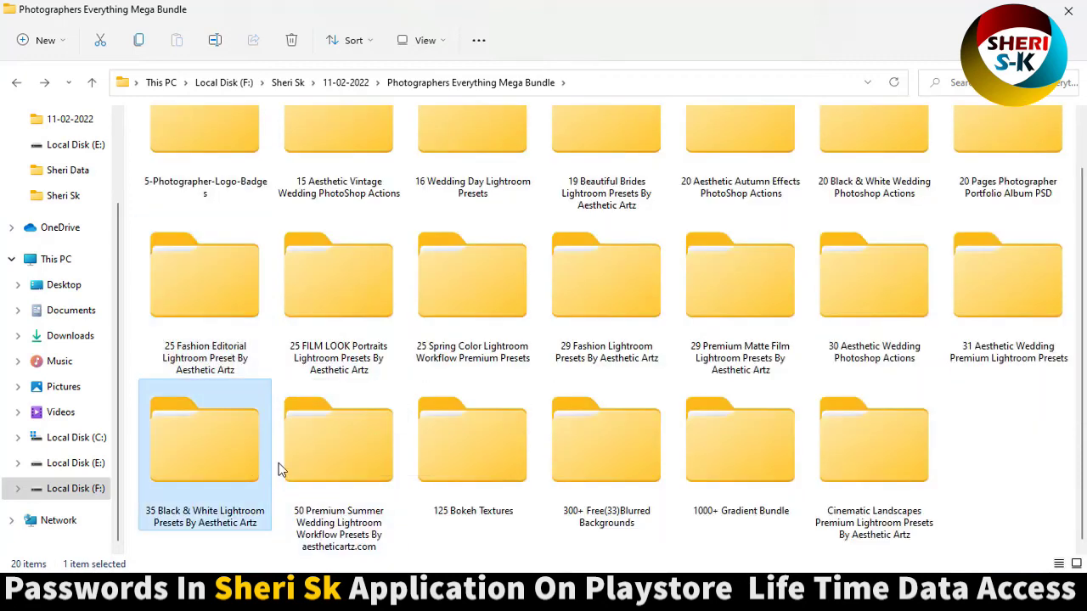
{"action": "left_click", "coordinate": [358, 489]}
{"action": "left_click", "coordinate": [477, 440]}
Open the inner 125 Bokeh Textures folder and look at textures 59, 66 and 116
{"action": "double_click", "coordinate": [482, 442]}
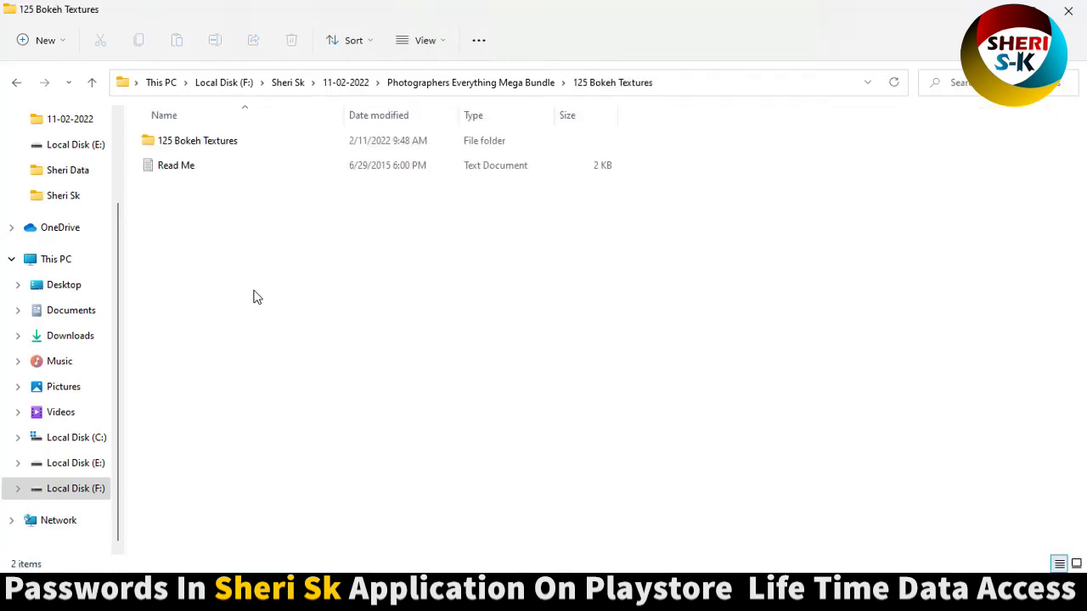
{"action": "double_click", "coordinate": [197, 143]}
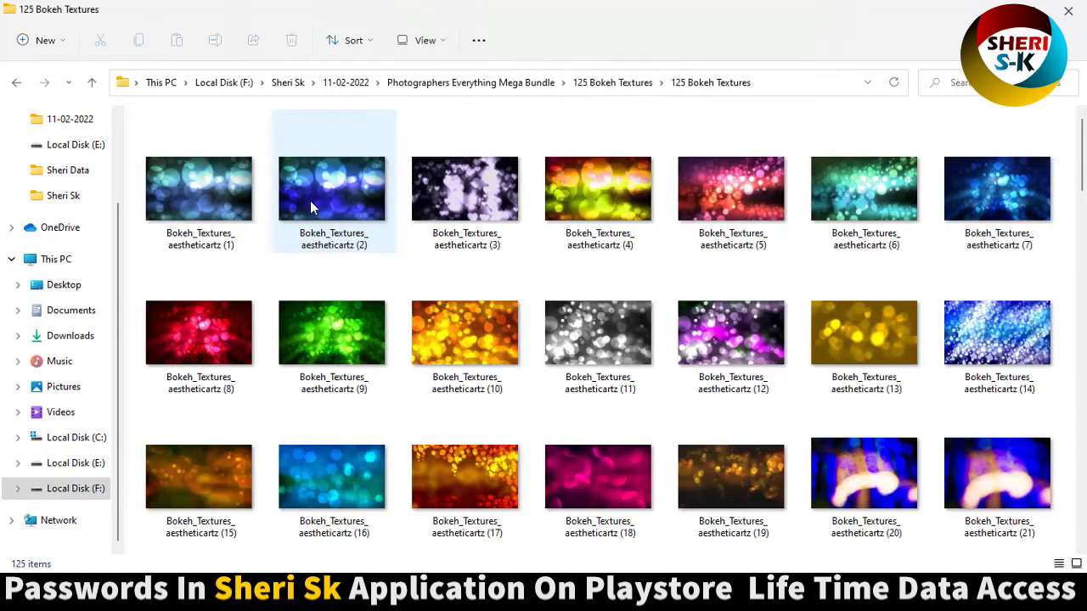
{"action": "scroll", "coordinate": [393, 284], "scroll_direction": "down", "scroll_amount": 10}
{"action": "left_click", "coordinate": [465, 266]}
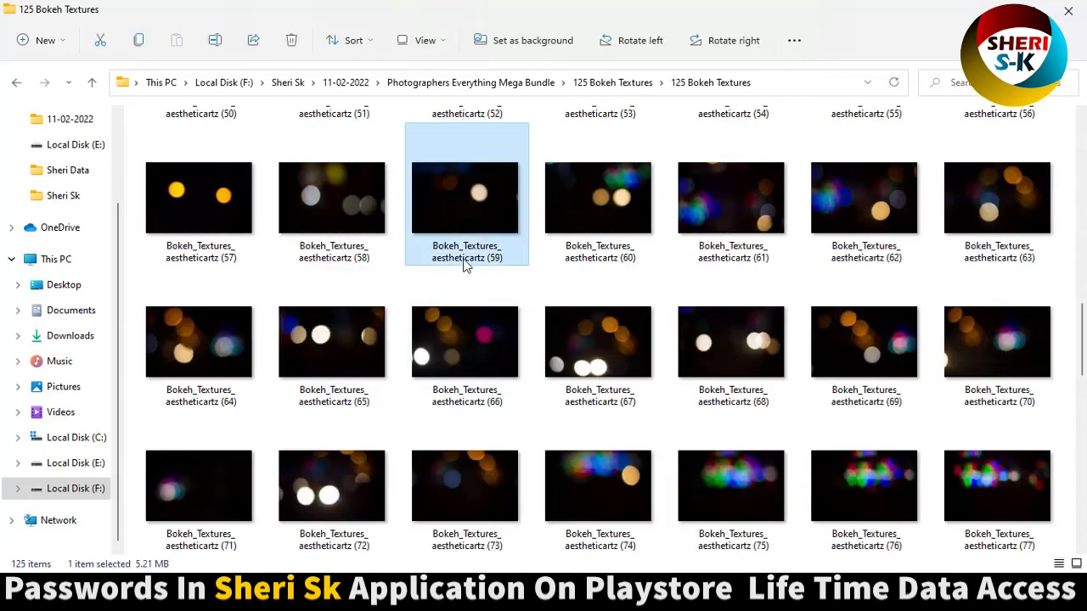
{"action": "left_click", "coordinate": [472, 382]}
{"action": "scroll", "coordinate": [497, 400], "scroll_direction": "down", "scroll_amount": 10}
{"action": "left_click", "coordinate": [593, 399]}
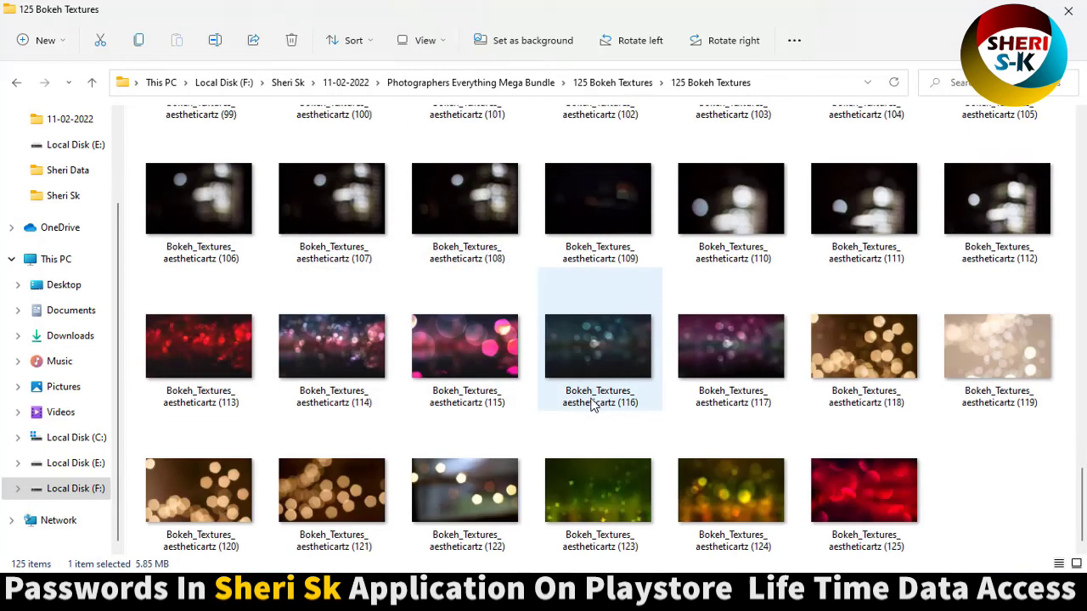
{"action": "left_click", "coordinate": [593, 404]}
Go back to the mega bundle and select 300+ Free(33)Blurred Backgrounds
{"action": "left_click", "coordinate": [17, 82]}
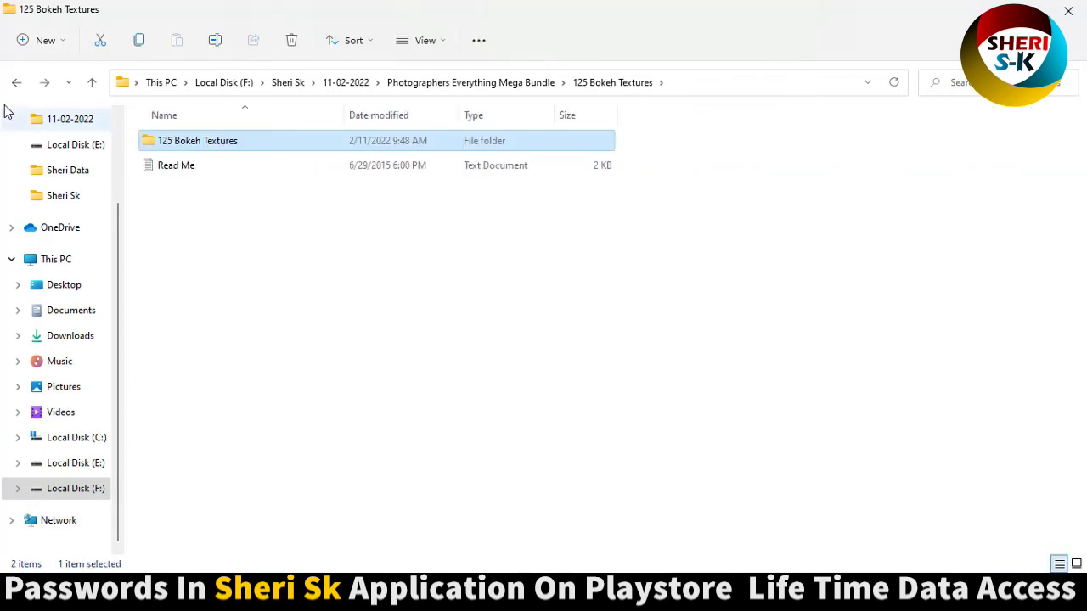
{"action": "left_click", "coordinate": [18, 82]}
{"action": "left_click", "coordinate": [639, 467]}
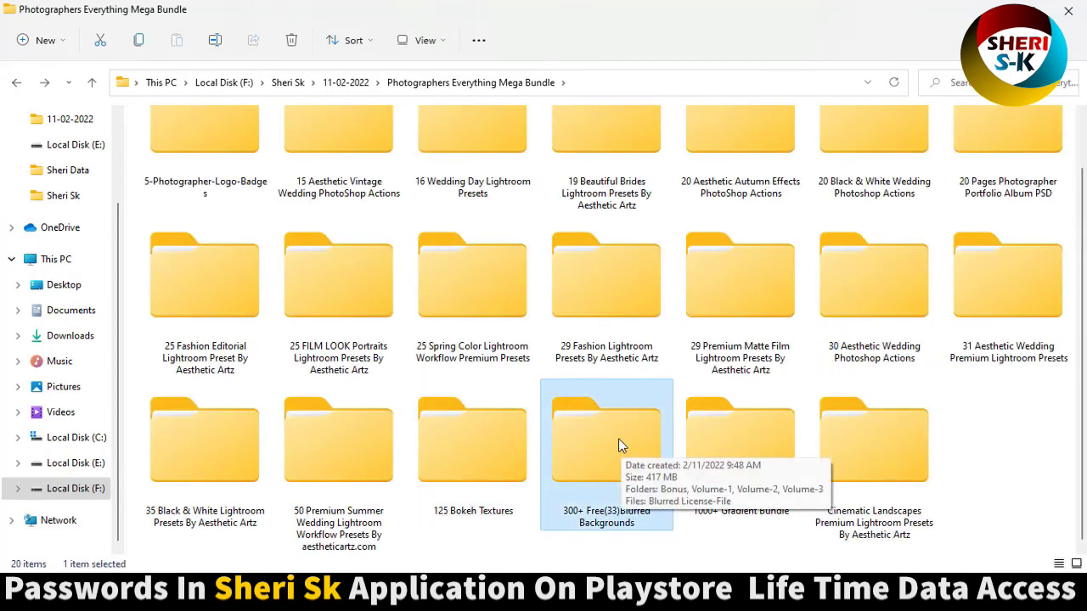
Open Volume-3 of the blurred backgrounds, step through two images in Photos, then close and go back
{"action": "double_click", "coordinate": [632, 427]}
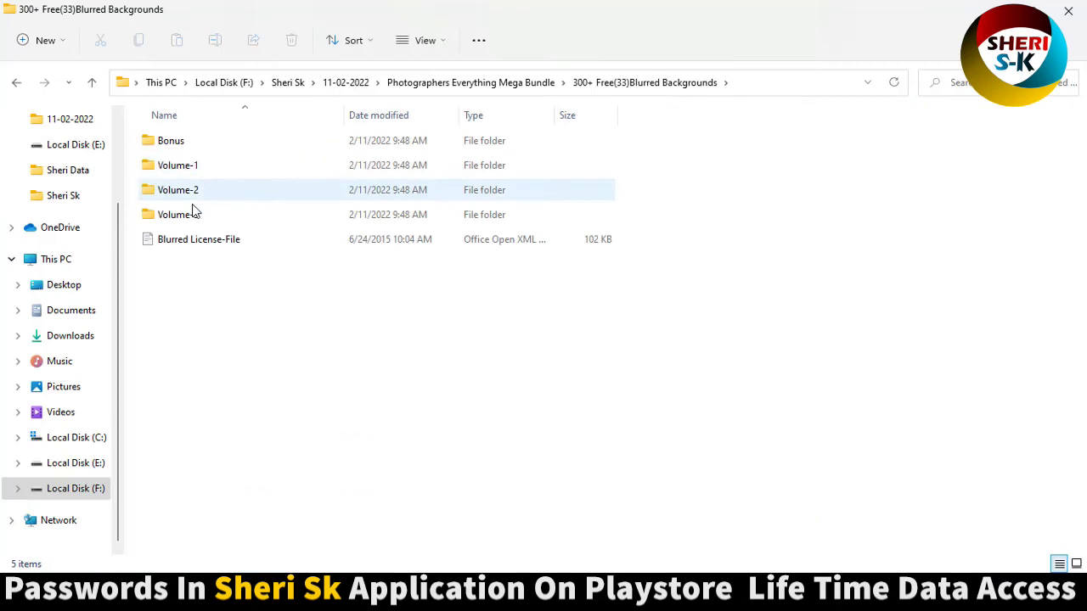
{"action": "double_click", "coordinate": [195, 216]}
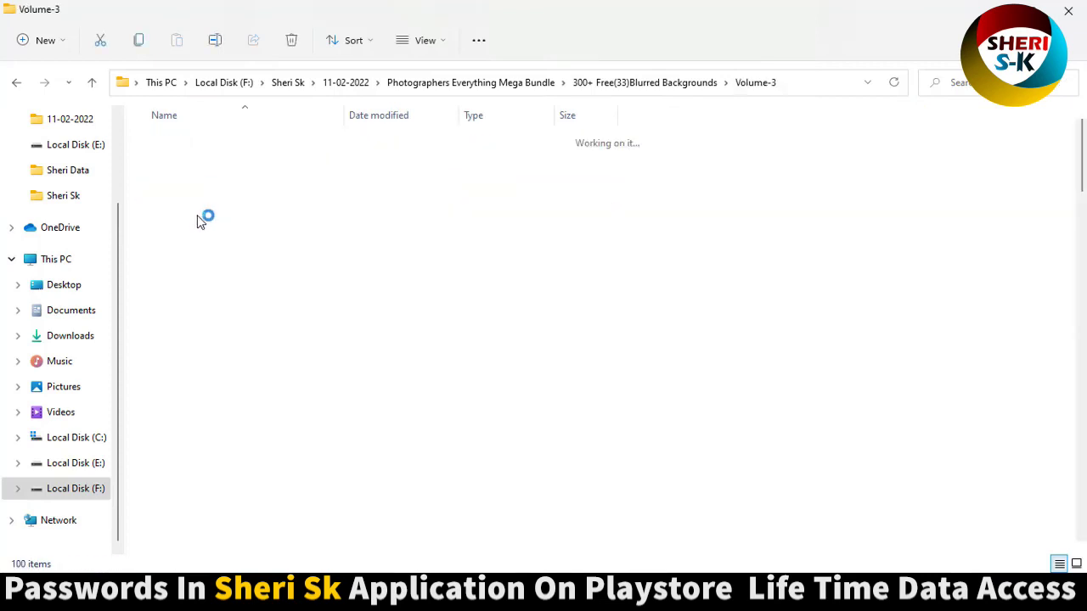
{"action": "scroll", "coordinate": [201, 219], "scroll_direction": "down", "scroll_amount": 5}
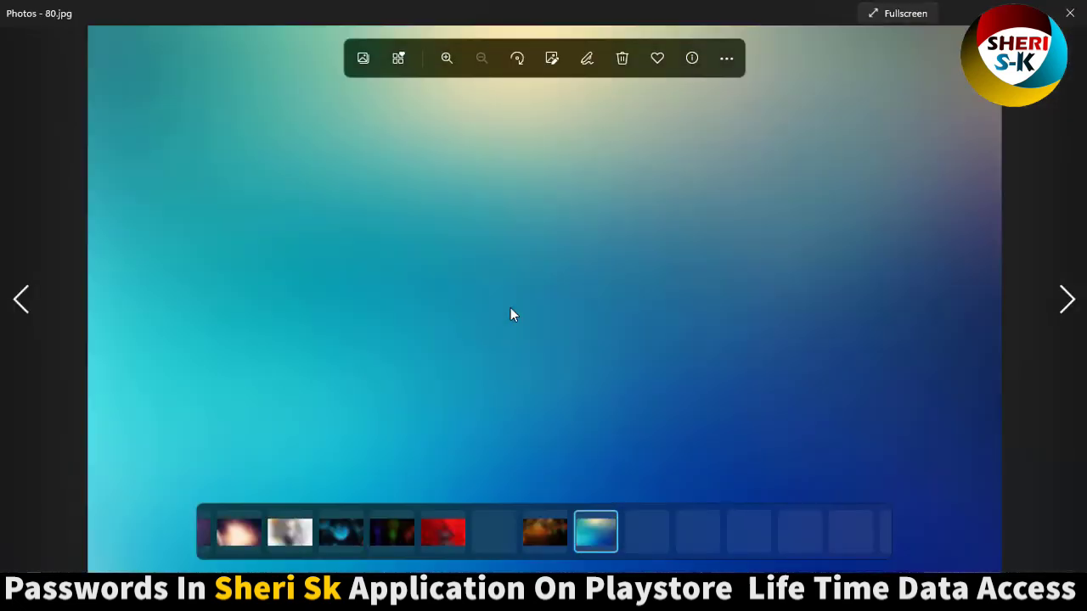
{"action": "key", "text": "Right"}
{"action": "key", "text": "Right"}
{"action": "key", "text": "Right"}
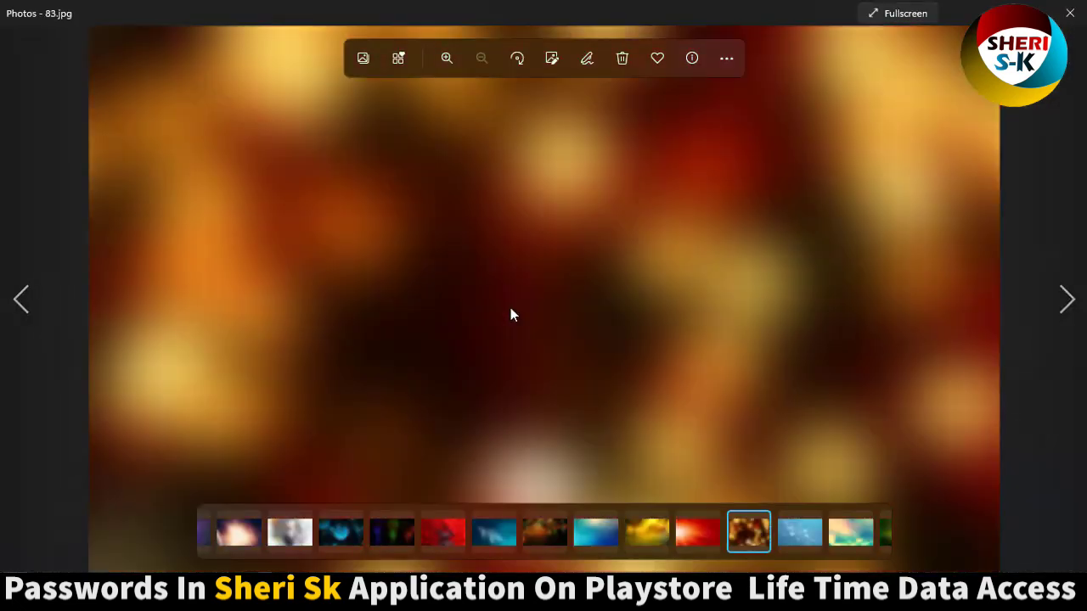
{"action": "key", "text": "Right"}
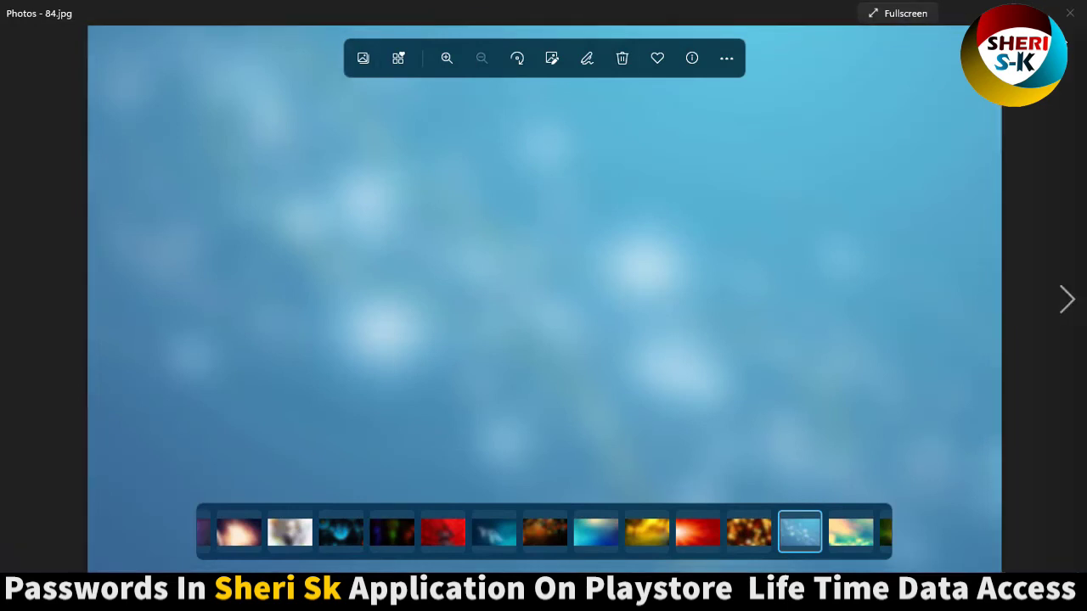
{"action": "left_click", "coordinate": [1069, 14]}
{"action": "left_click", "coordinate": [18, 81]}
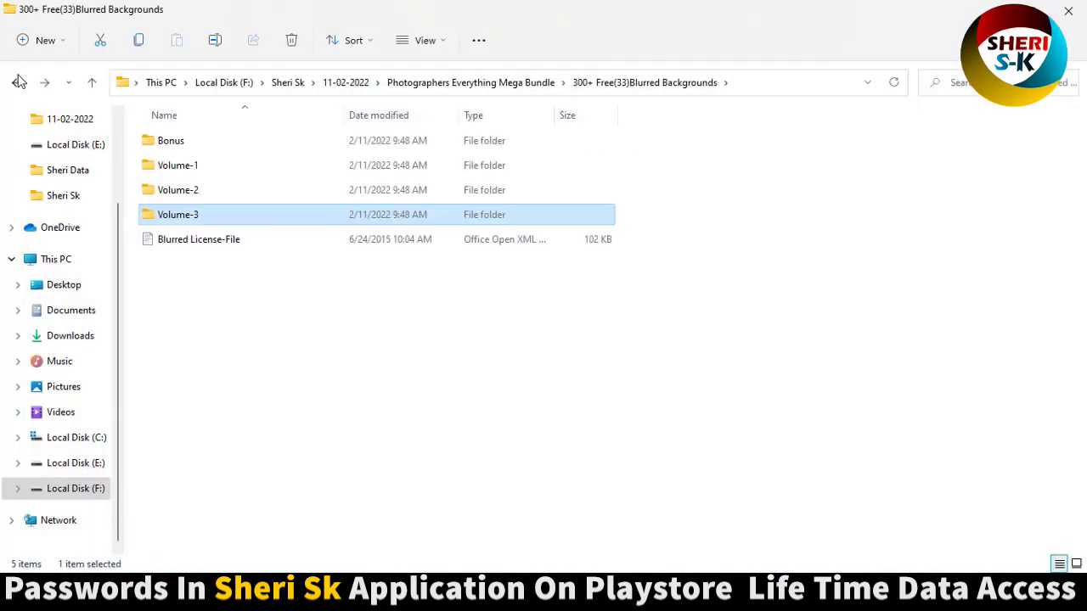
Look through the GRD Files in the 1000+ Gradient Bundle folder, then return to Mega Bundle
{"action": "left_click", "coordinate": [17, 81]}
{"action": "double_click", "coordinate": [750, 468]}
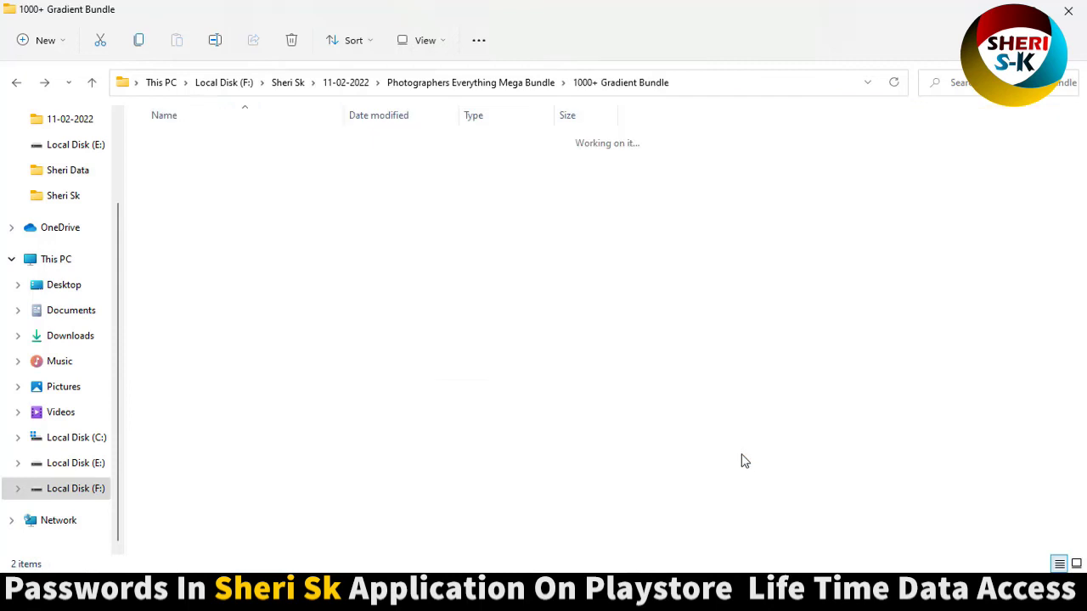
{"action": "double_click", "coordinate": [211, 136]}
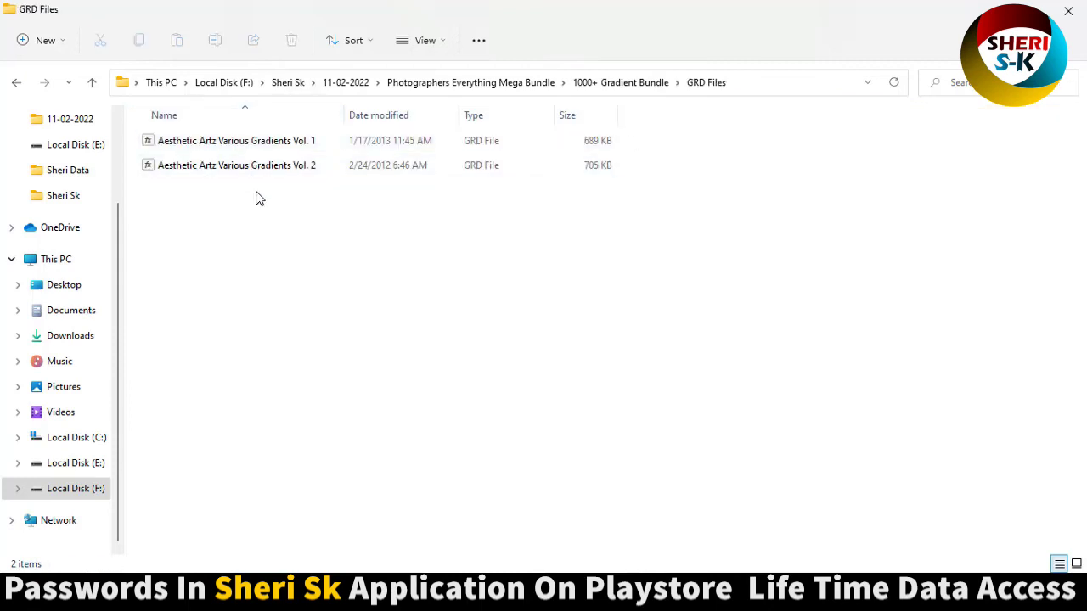
{"action": "left_click", "coordinate": [16, 85]}
{"action": "left_click", "coordinate": [17, 85]}
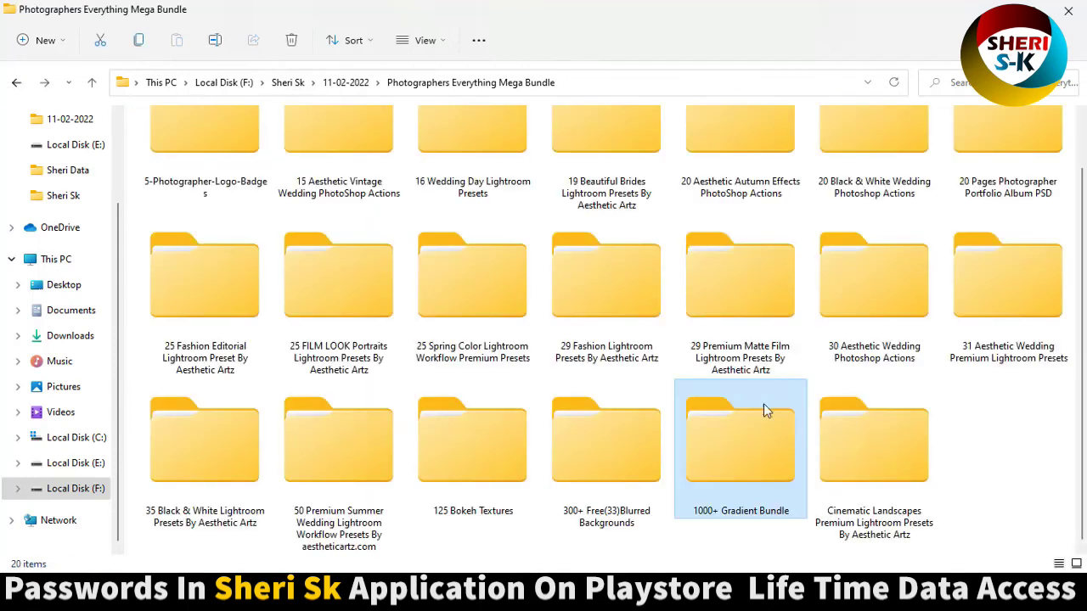
Check the Cinematic Landscapes Premium Lightroom Presets folder, then select 25 Spring Color Lightroom Workflow
{"action": "double_click", "coordinate": [842, 425]}
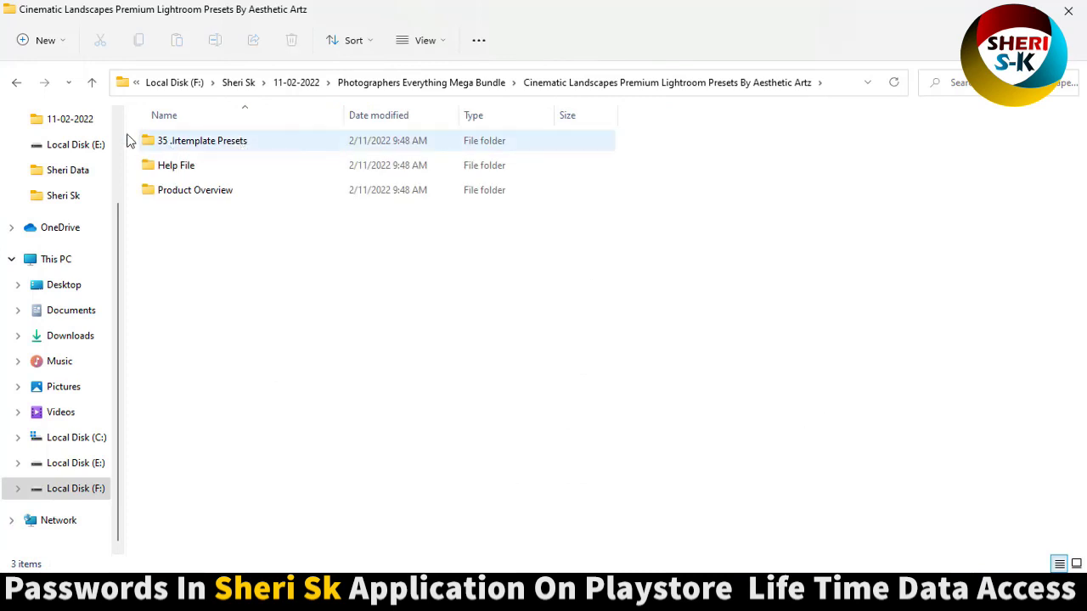
{"action": "left_click", "coordinate": [14, 85]}
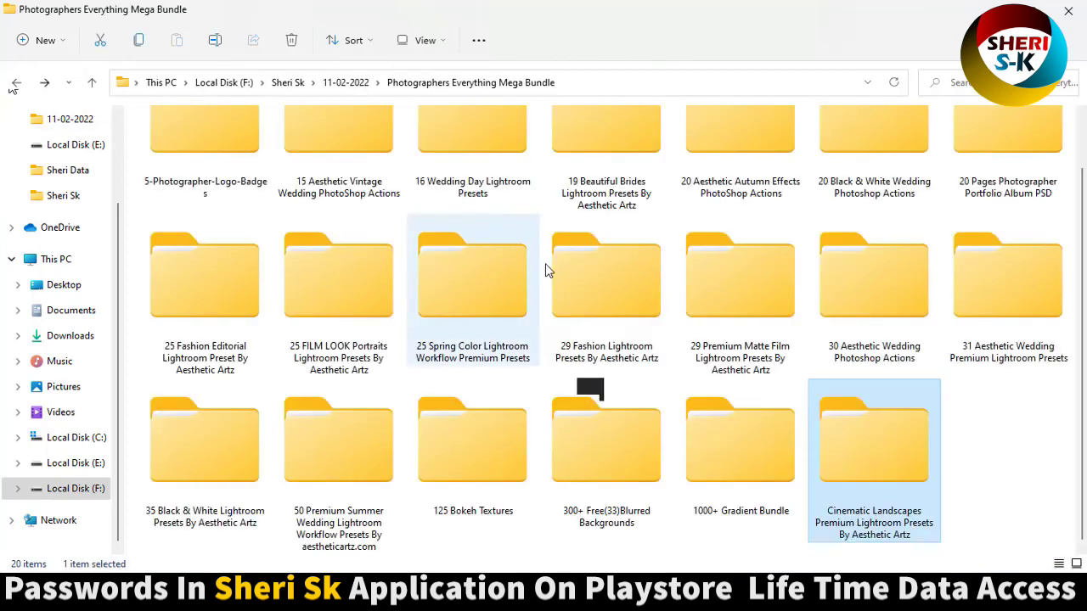
{"action": "left_click", "coordinate": [530, 236]}
{"action": "scroll", "coordinate": [999, 447], "scroll_direction": "up", "scroll_amount": 1}
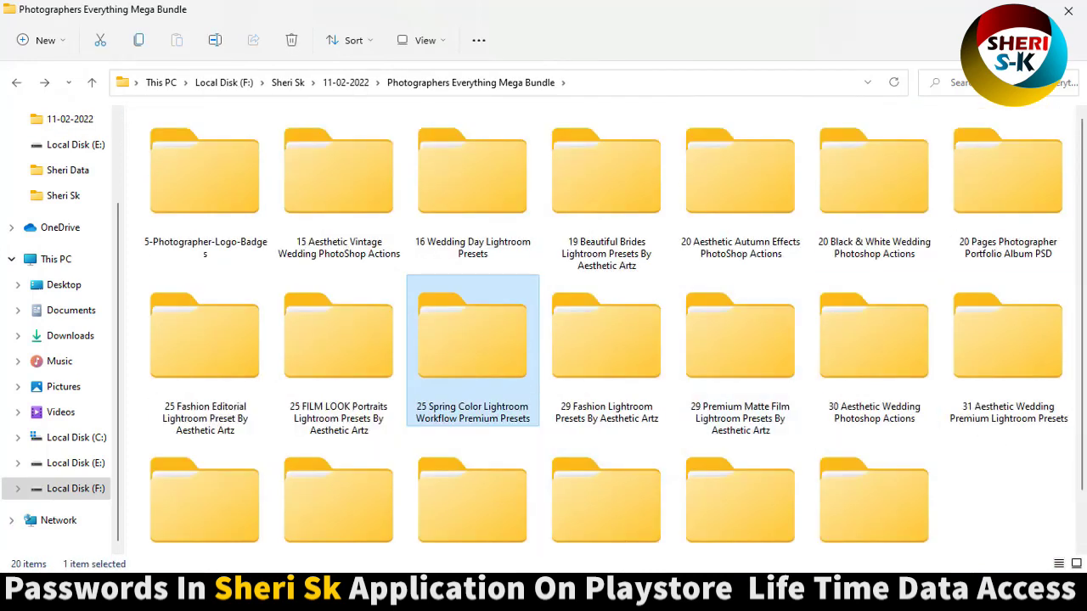